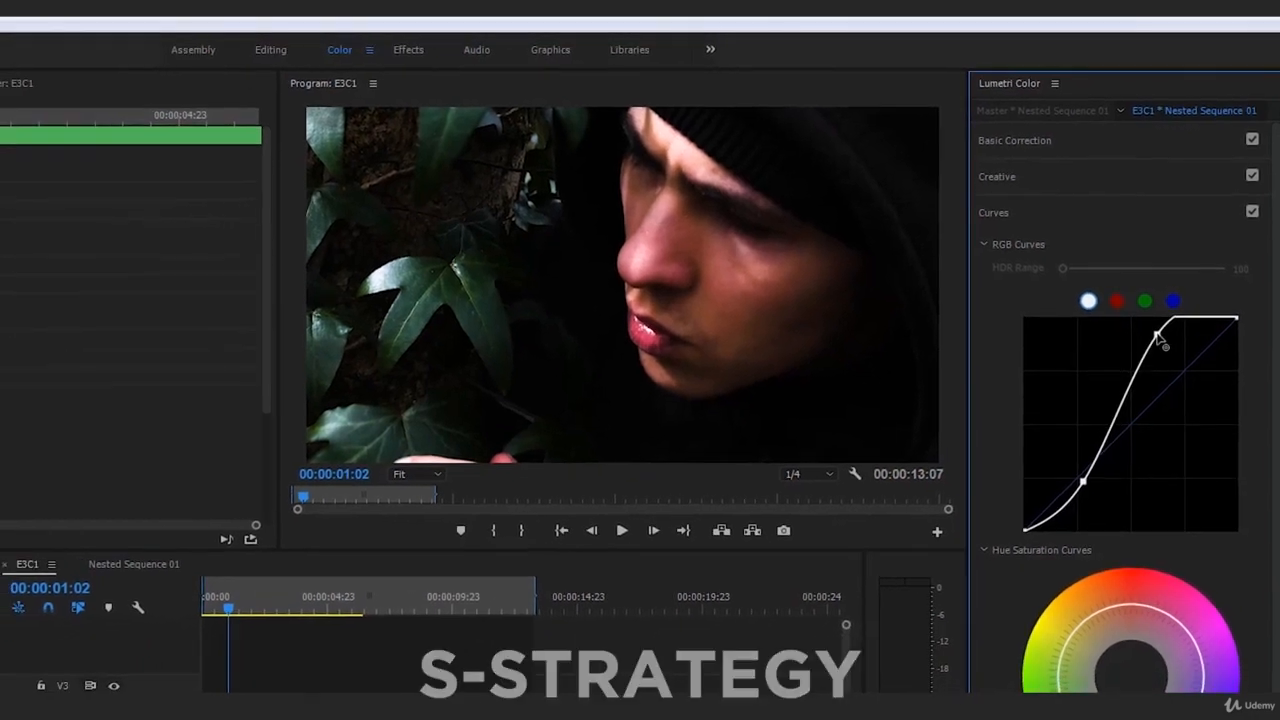
Step: Refine the S-shaped RGB curve by lowering the highlight point slightly and adjusting the shadow point
{"action": "left_click_drag", "start_coordinate": [1156, 341], "coordinate": [1168, 349]}
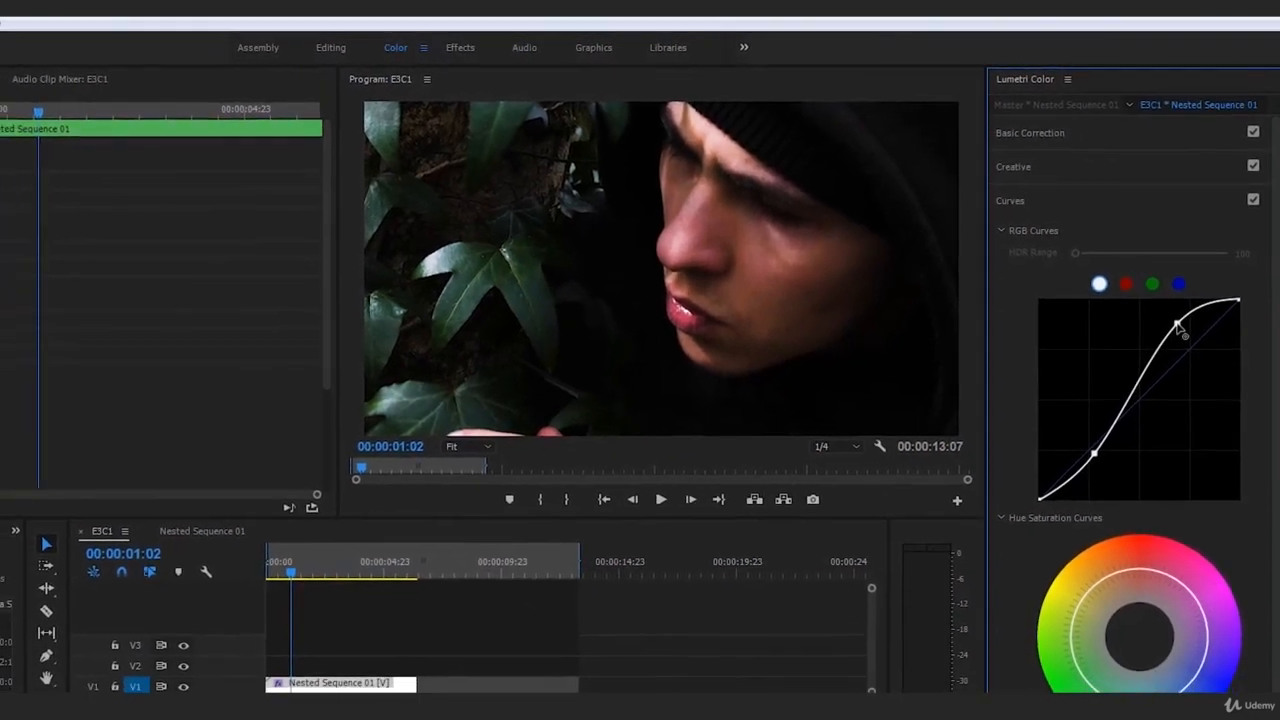
{"action": "left_click_drag", "start_coordinate": [1103, 431], "coordinate": [1108, 434]}
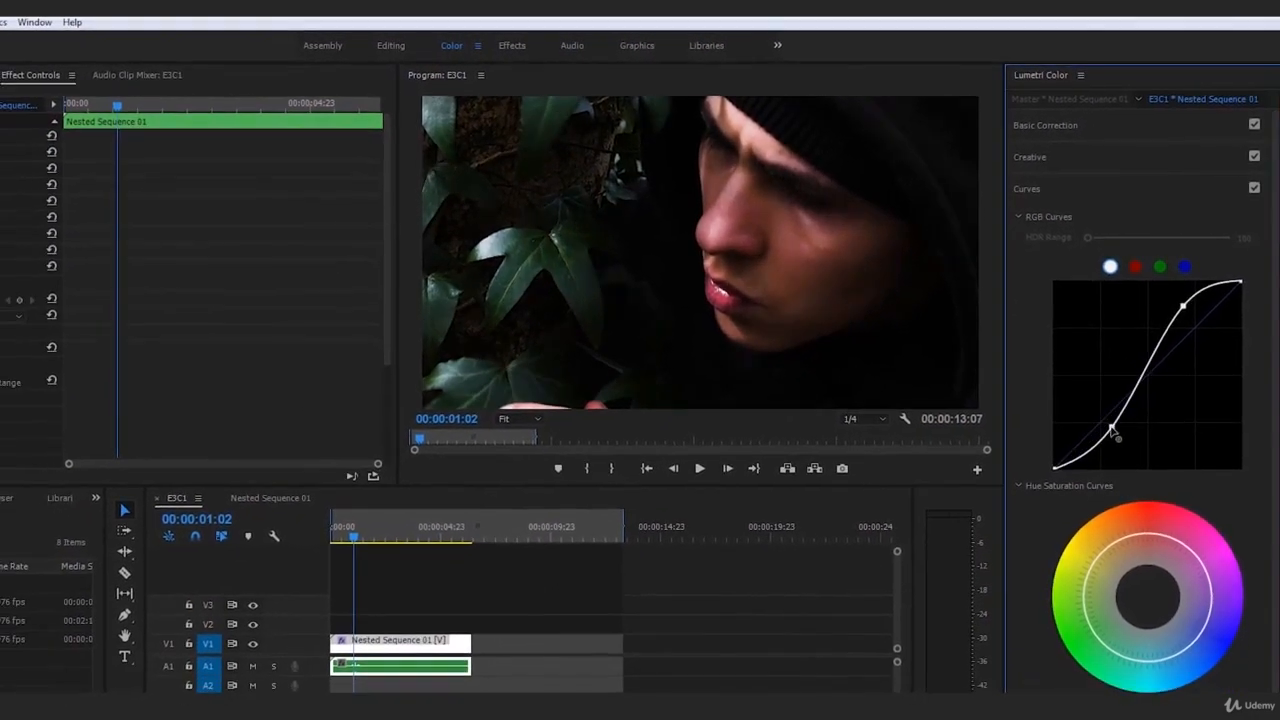
{"action": "left_click_drag", "start_coordinate": [1181, 311], "coordinate": [1175, 315]}
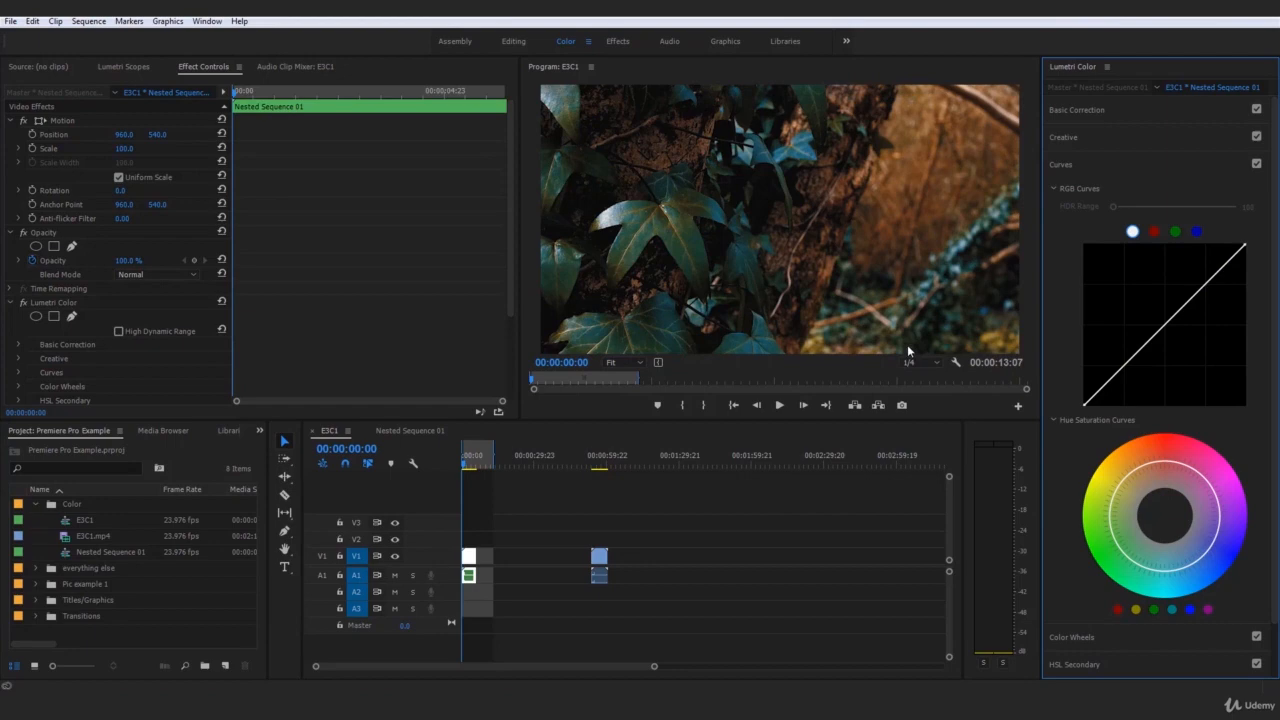
Step: Set the clip's Creative look to None and reset Faded Film to 0.0
{"action": "left_click", "coordinate": [1078, 137]}
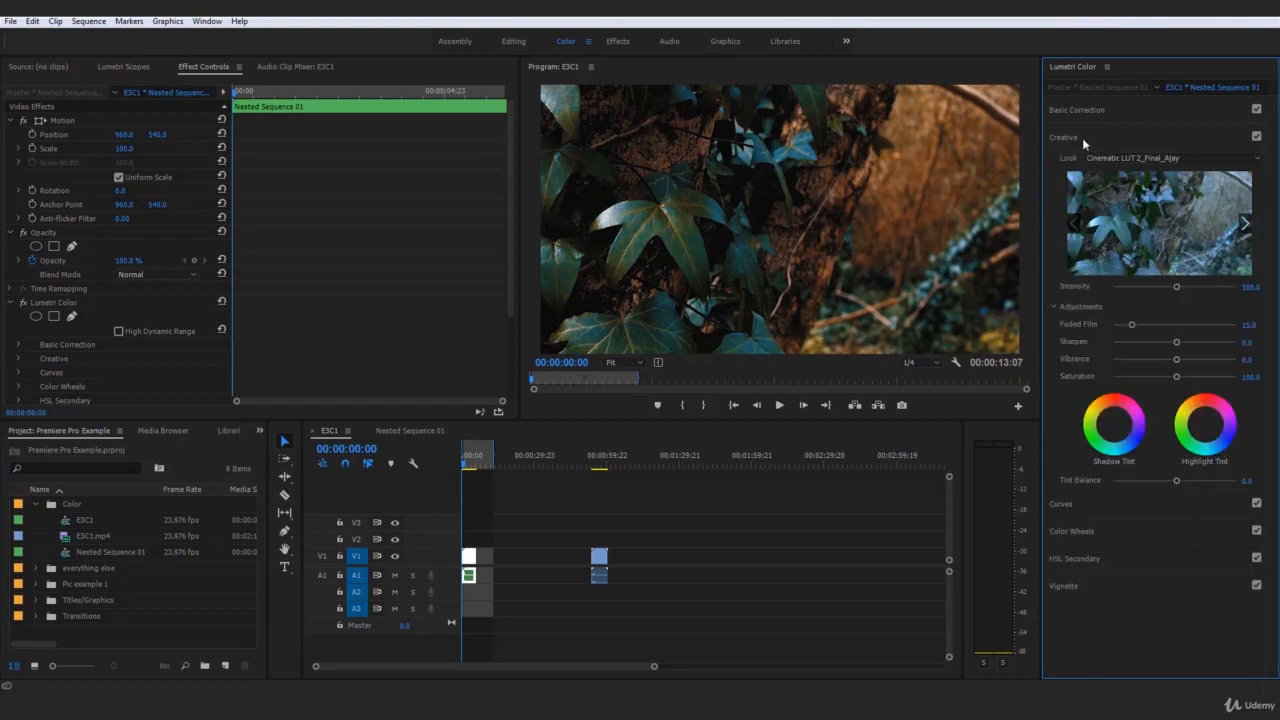
{"action": "left_click", "coordinate": [1139, 157]}
{"action": "left_click", "coordinate": [870, 22]}
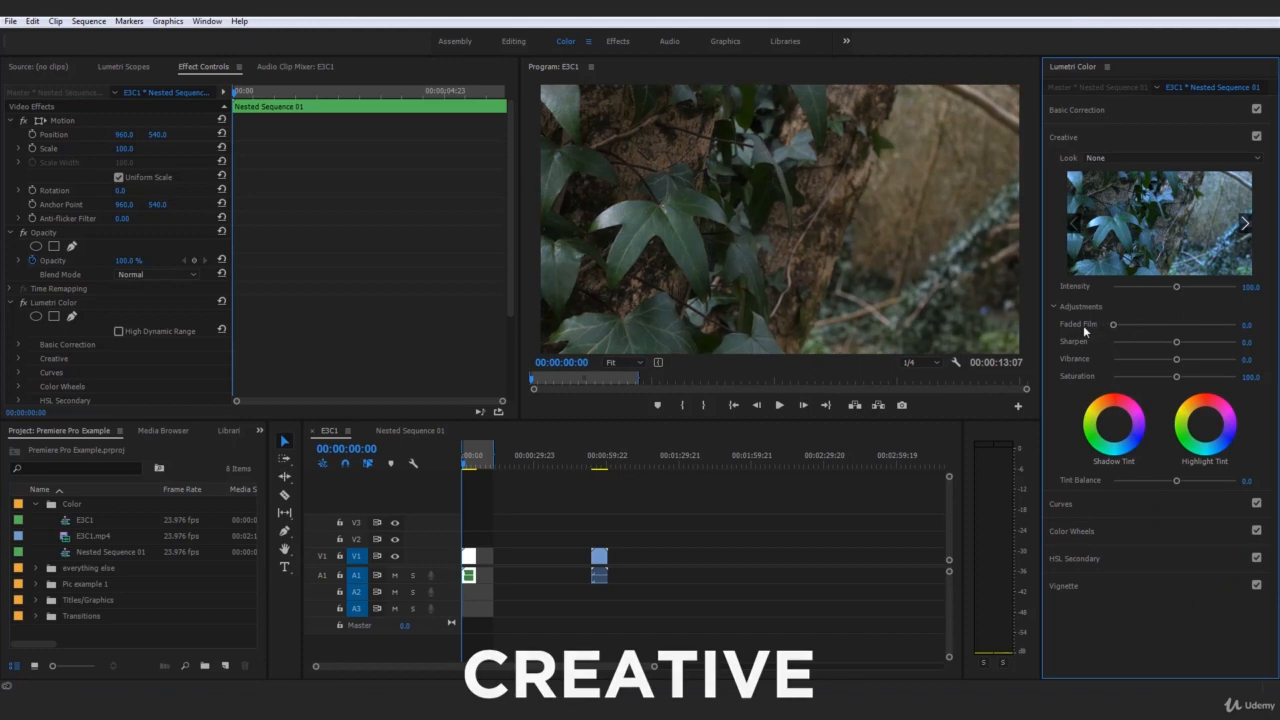
Step: Play the clip to the face shot at 00:00:01:02 and enlarge the nested sequence in the timeline
{"action": "key", "text": "space"}
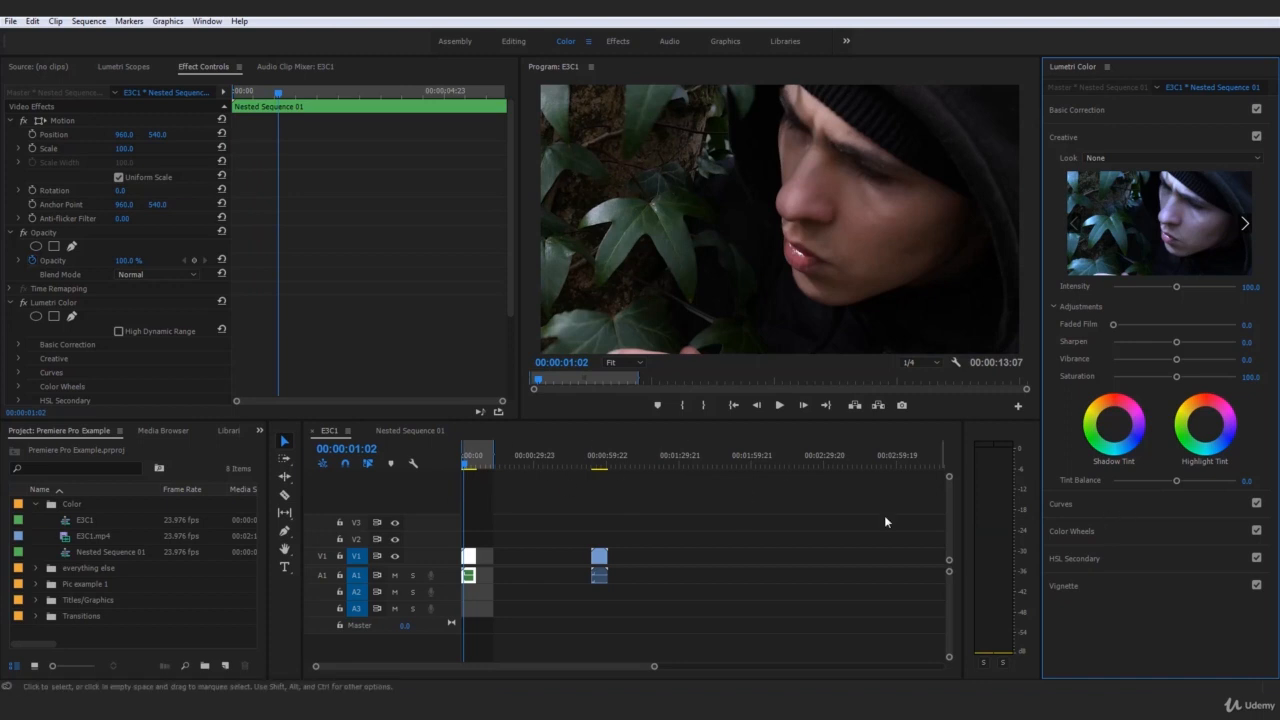
{"action": "left_click", "coordinate": [1100, 503]}
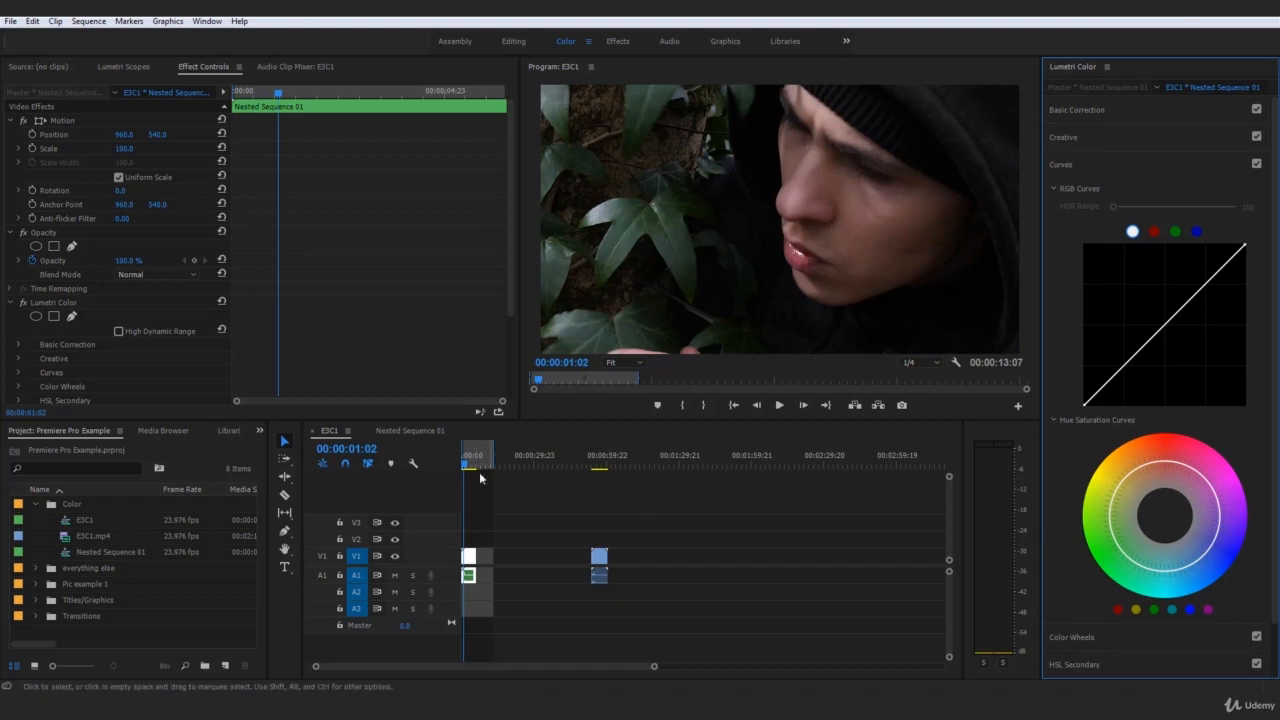
{"action": "left_click_drag", "start_coordinate": [657, 667], "coordinate": [539, 655]}
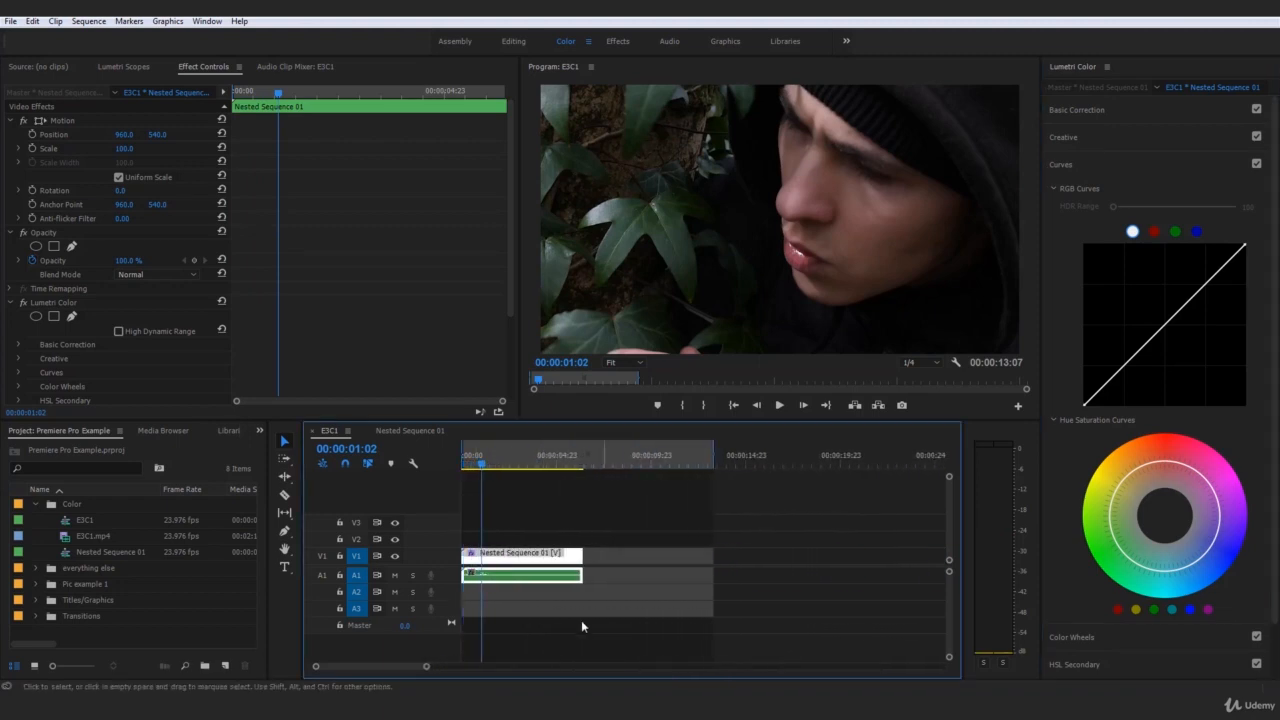
Step: Try a higher Sharpen amount in the Creative adjustments and reset it to 0.0
{"action": "left_click", "coordinate": [1099, 140]}
{"action": "left_click_drag", "start_coordinate": [1179, 344], "coordinate": [1216, 346]}
{"action": "double_click", "coordinate": [1216, 346]}
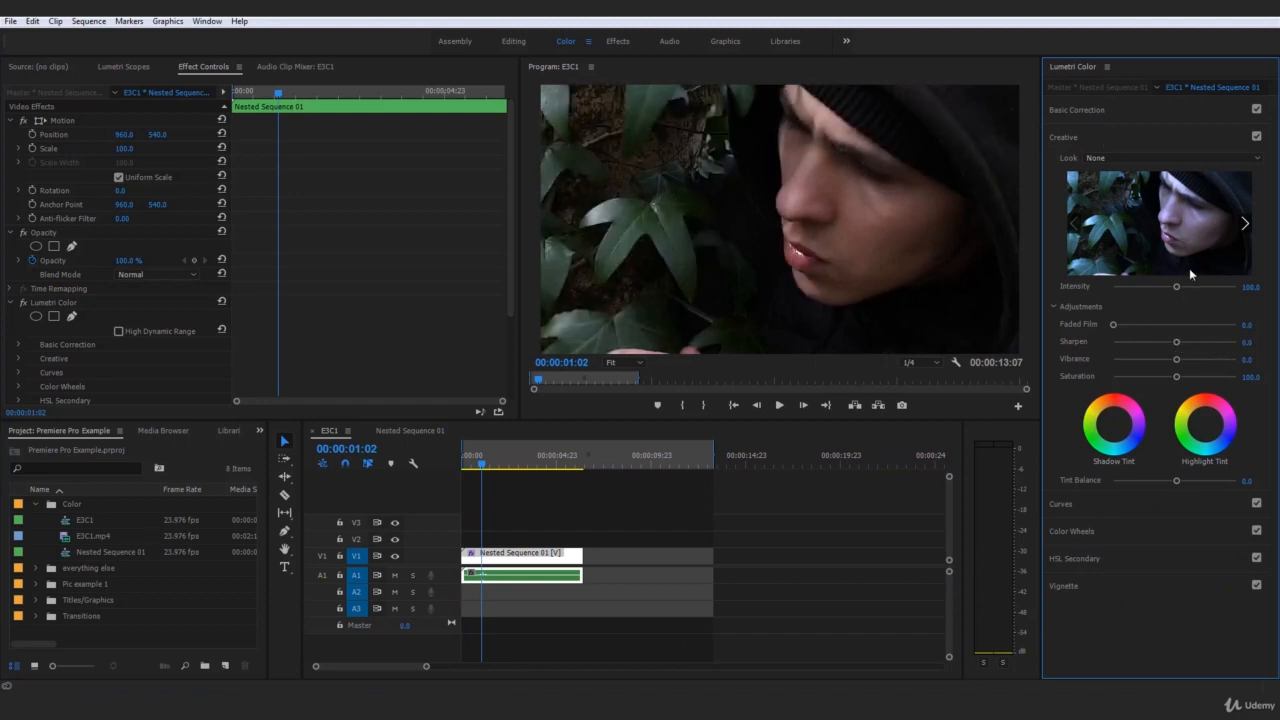
Step: Shape the white RGB curve into an S by raising a highlight point and pulling down a shadow point
{"action": "left_click", "coordinate": [1092, 506]}
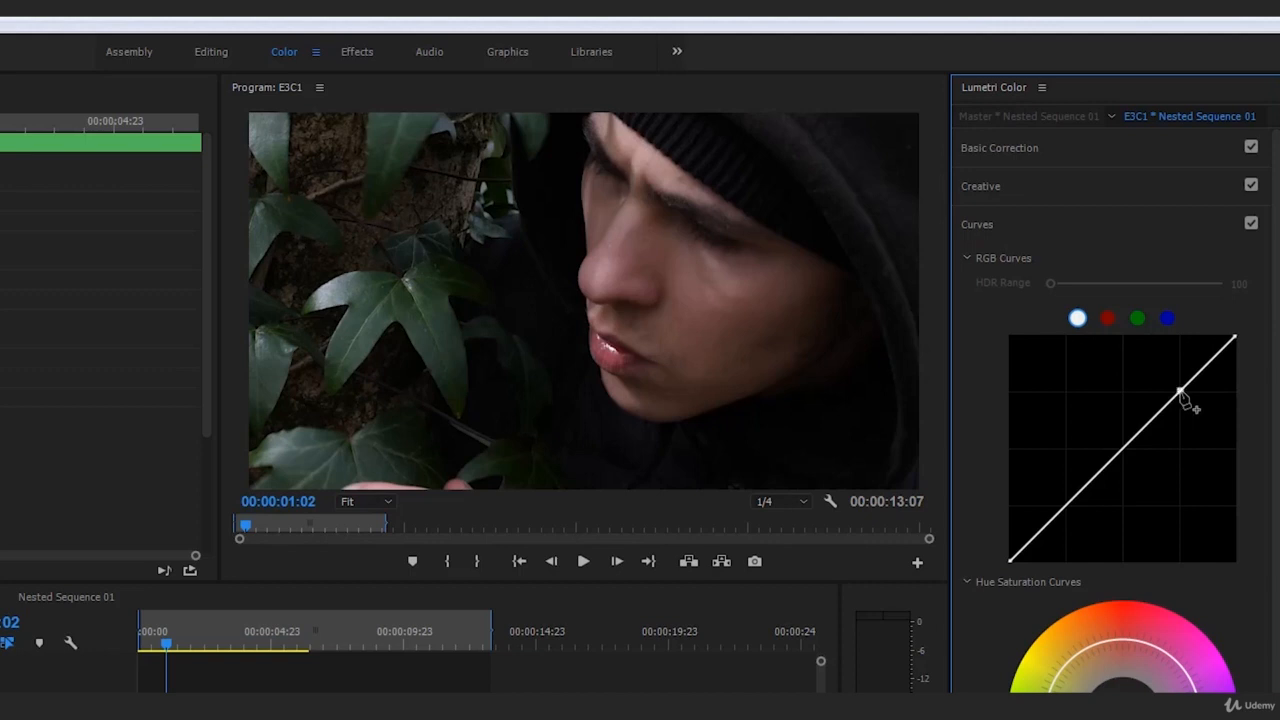
{"action": "left_click_drag", "start_coordinate": [1181, 393], "coordinate": [1150, 352]}
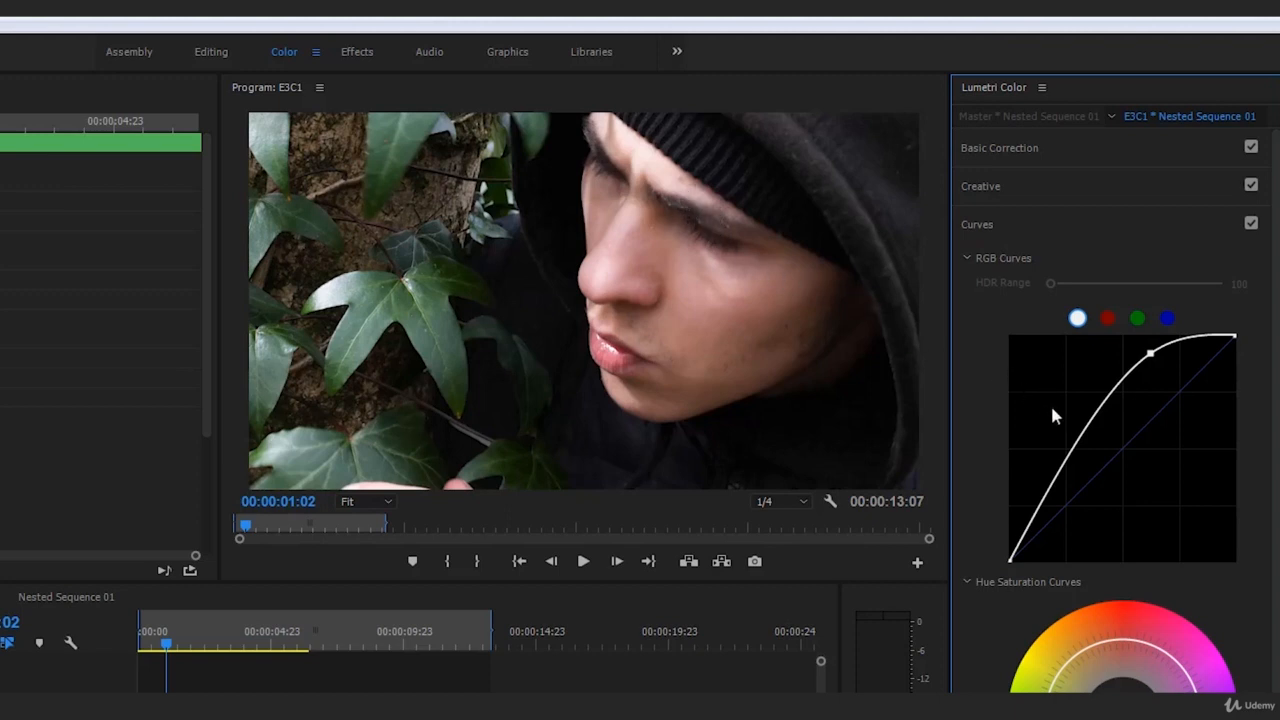
{"action": "left_click", "coordinate": [1050, 494]}
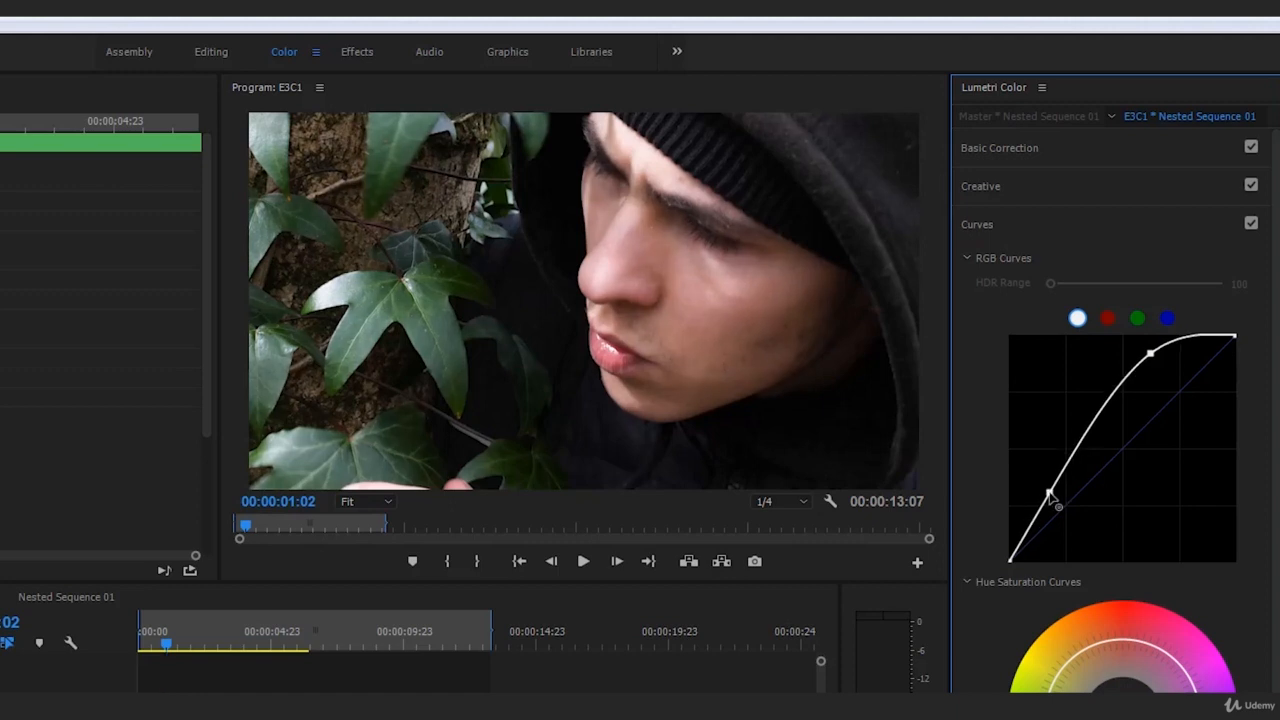
{"action": "left_click_drag", "start_coordinate": [1050, 494], "coordinate": [1071, 510]}
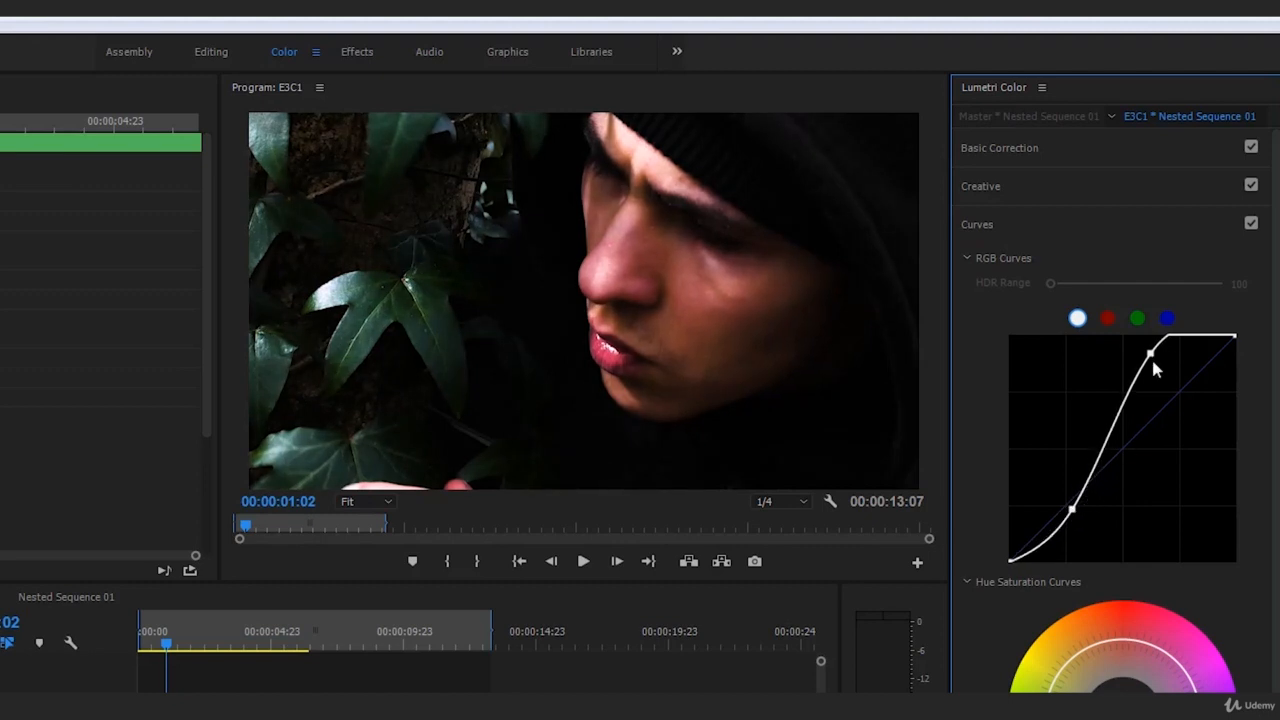
{"action": "left_click_drag", "start_coordinate": [1150, 352], "coordinate": [1165, 366]}
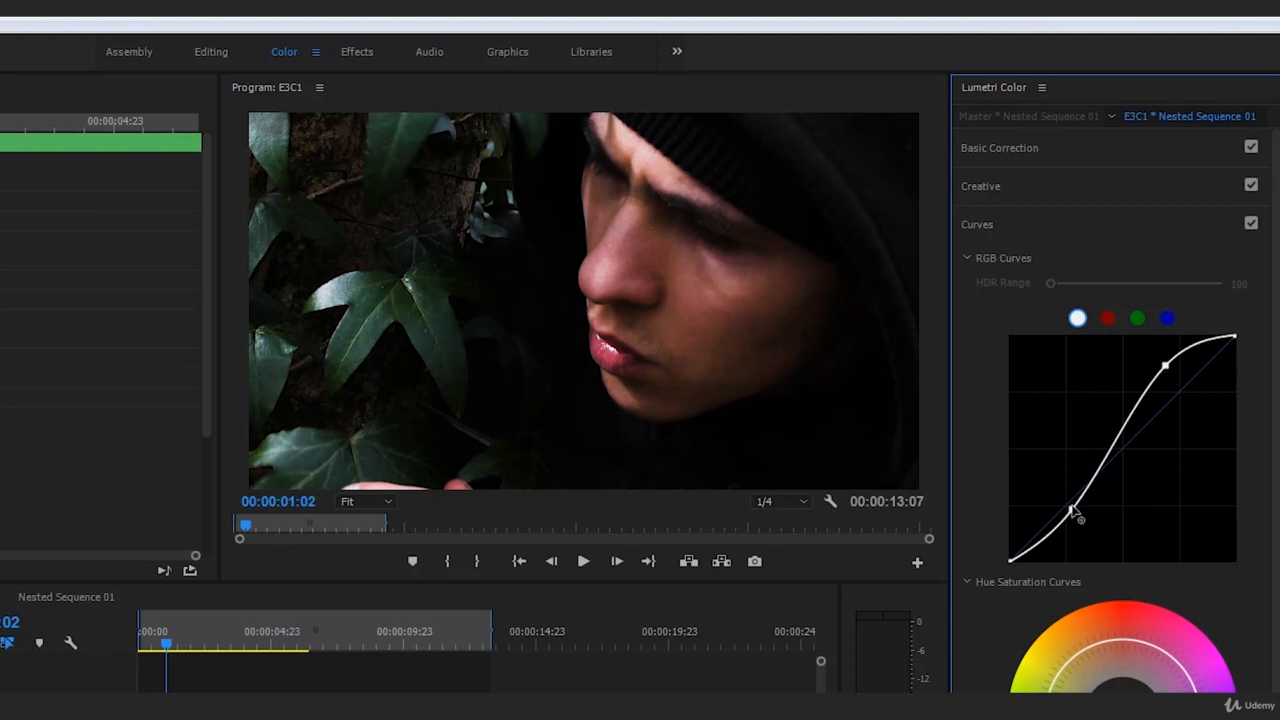
{"action": "left_click_drag", "start_coordinate": [1072, 510], "coordinate": [1080, 510]}
{"action": "left_click_drag", "start_coordinate": [1166, 366], "coordinate": [1155, 371]}
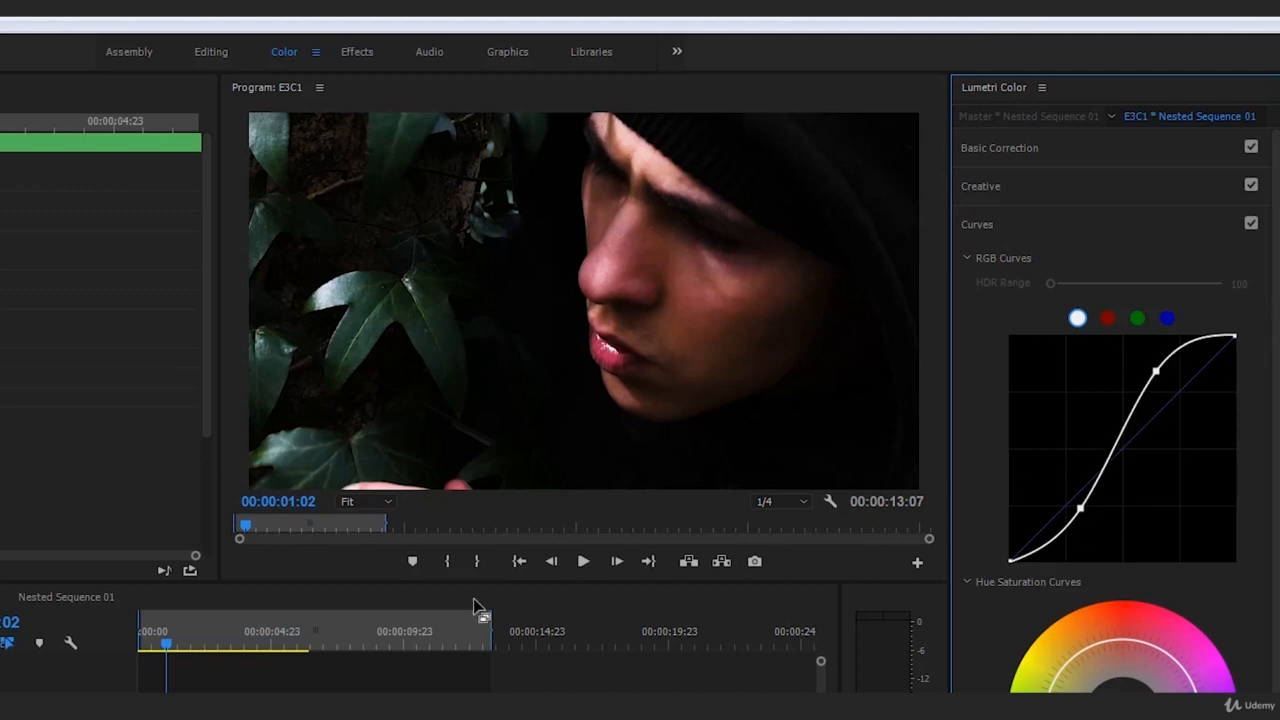
Step: Play the clip from the beginning to 00:00:05:18 to review the curve's contrast
{"action": "left_click_drag", "start_coordinate": [174, 645], "coordinate": [139, 650]}
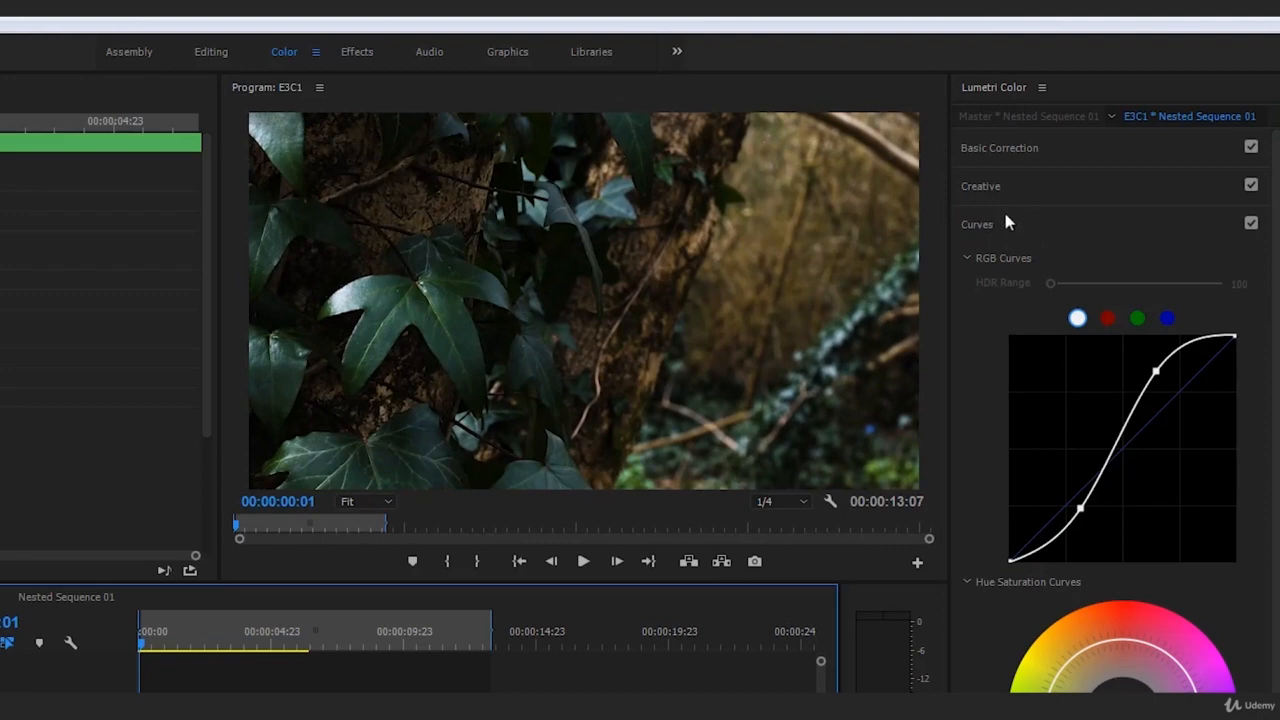
{"action": "key", "text": "space"}
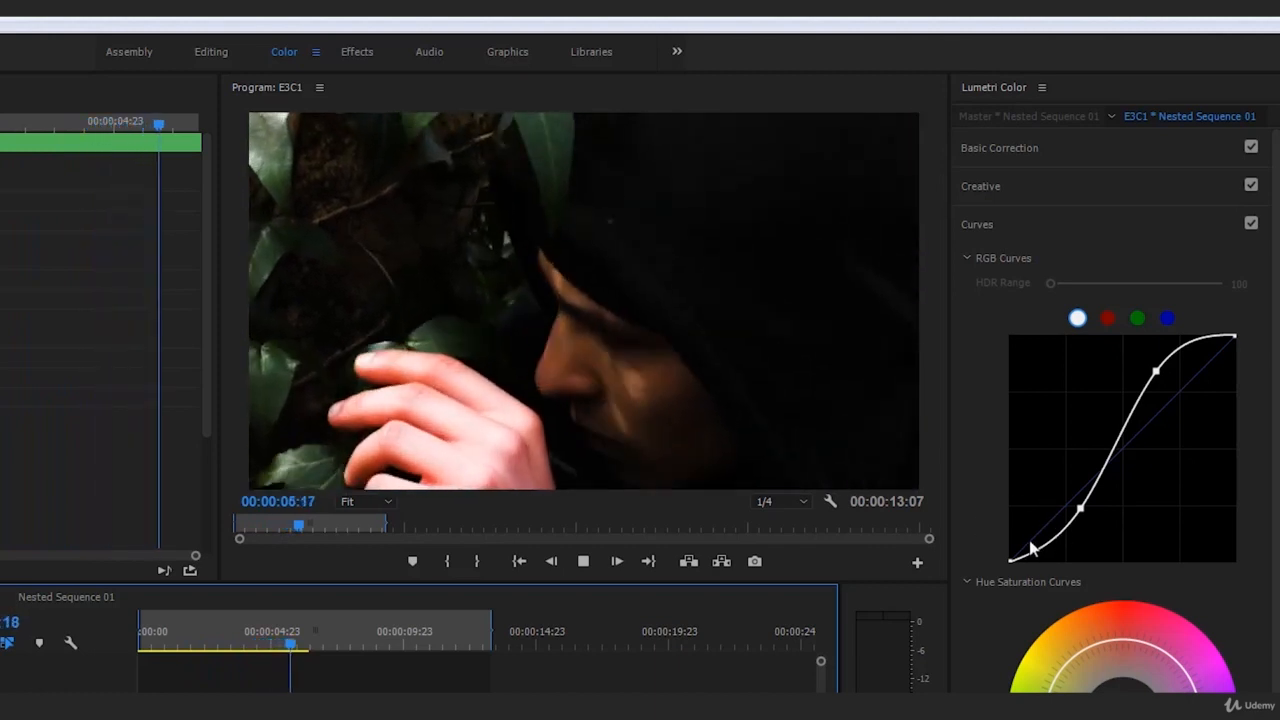
{"action": "key", "text": "space"}
Step: Try gentle and extreme positions of the RGB curve's shadow and highlight points on the hand shot
{"action": "left_click_drag", "start_coordinate": [1160, 369], "coordinate": [1158, 375]}
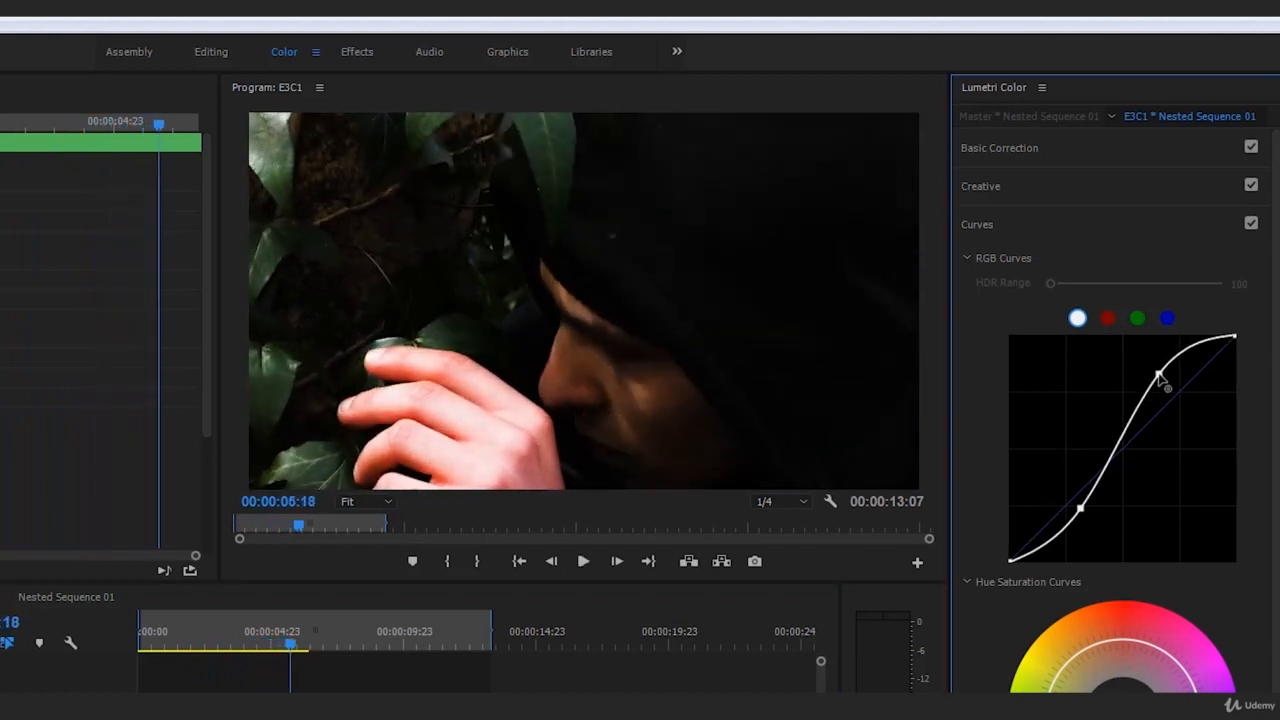
{"action": "left_click_drag", "start_coordinate": [1083, 514], "coordinate": [1178, 576]}
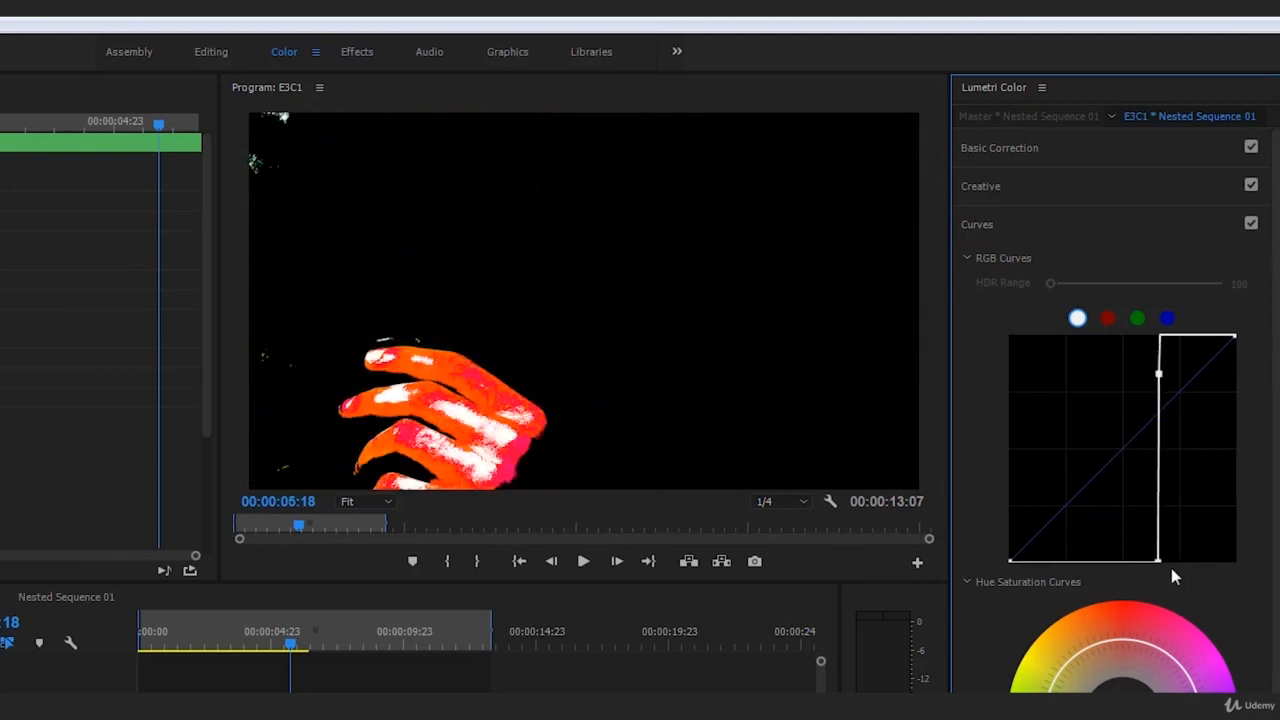
{"action": "left_click_drag", "start_coordinate": [1173, 575], "coordinate": [1089, 517]}
{"action": "mouse_move", "coordinate": [1163, 374]}
{"action": "left_mouse_down"}
{"action": "mouse_move", "coordinate": [1117, 340]}
{"action": "mouse_move", "coordinate": [1171, 391]}
{"action": "left_mouse_up"}
{"action": "left_click_drag", "start_coordinate": [1089, 515], "coordinate": [1063, 504]}
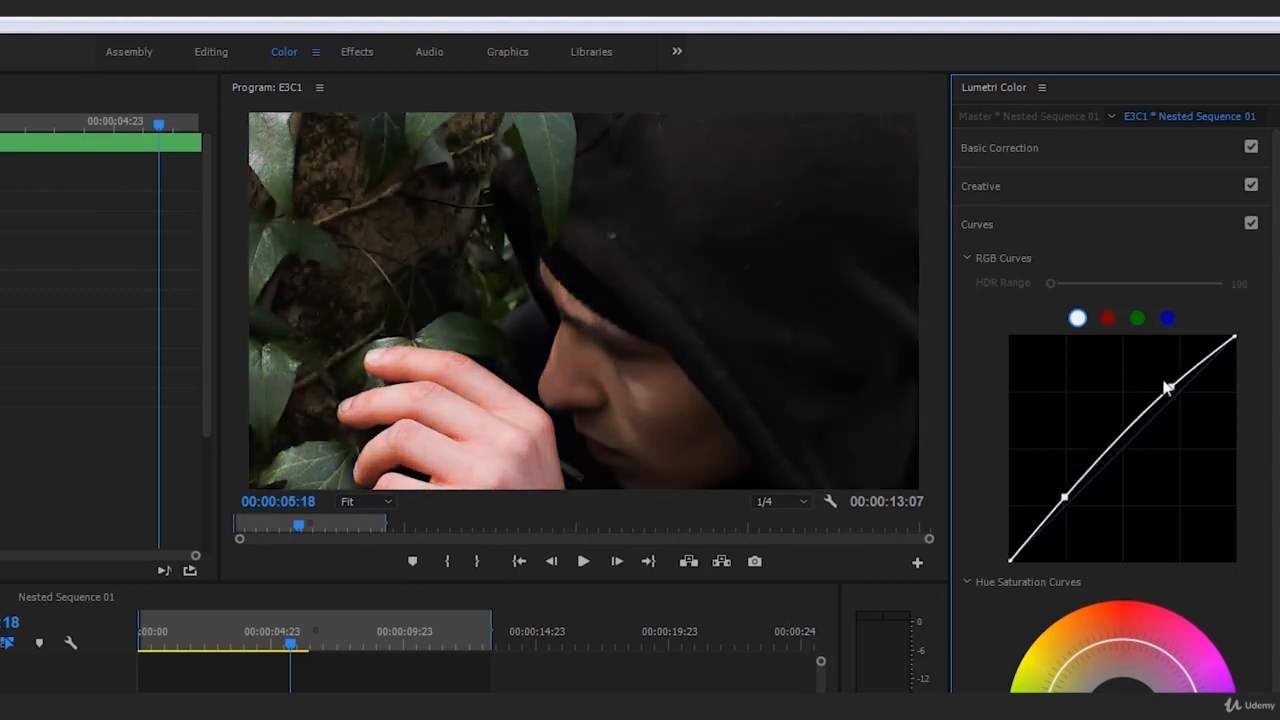
{"action": "left_click_drag", "start_coordinate": [1168, 388], "coordinate": [1027, 329]}
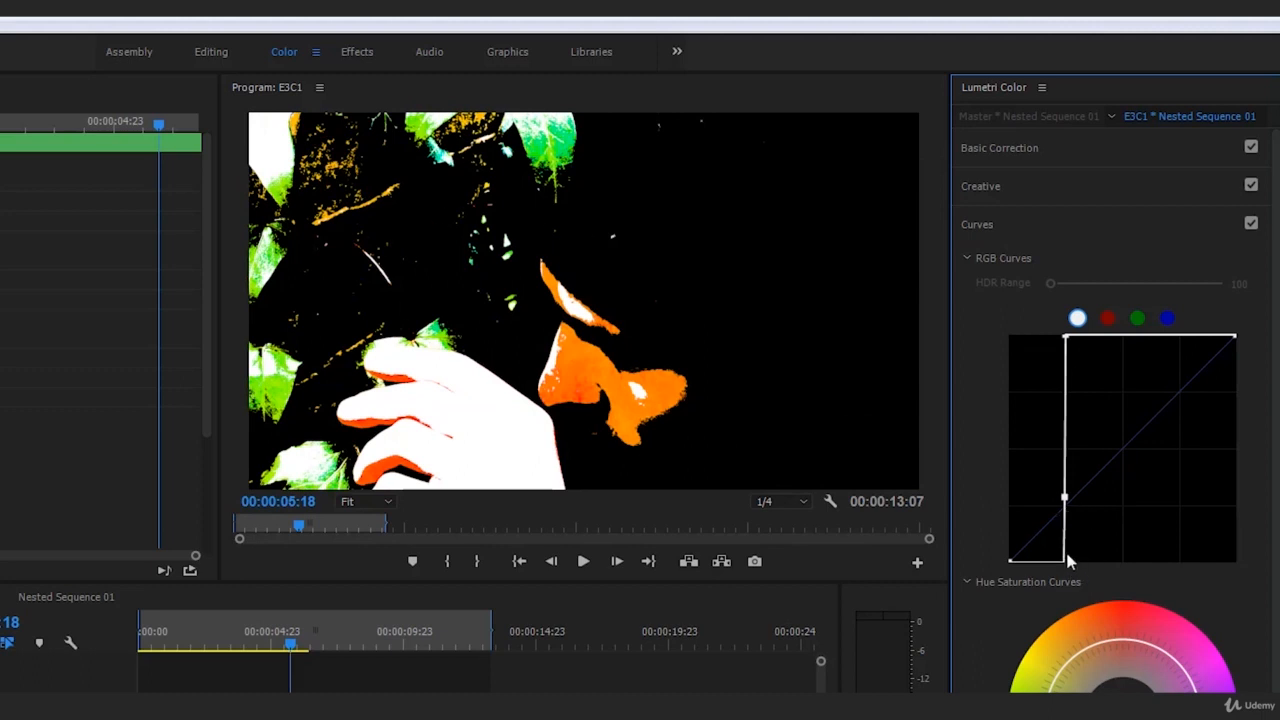
Step: Undo all the RGB curve changes back to the straight diagonal line
{"action": "key", "text": "ctrl+z"}
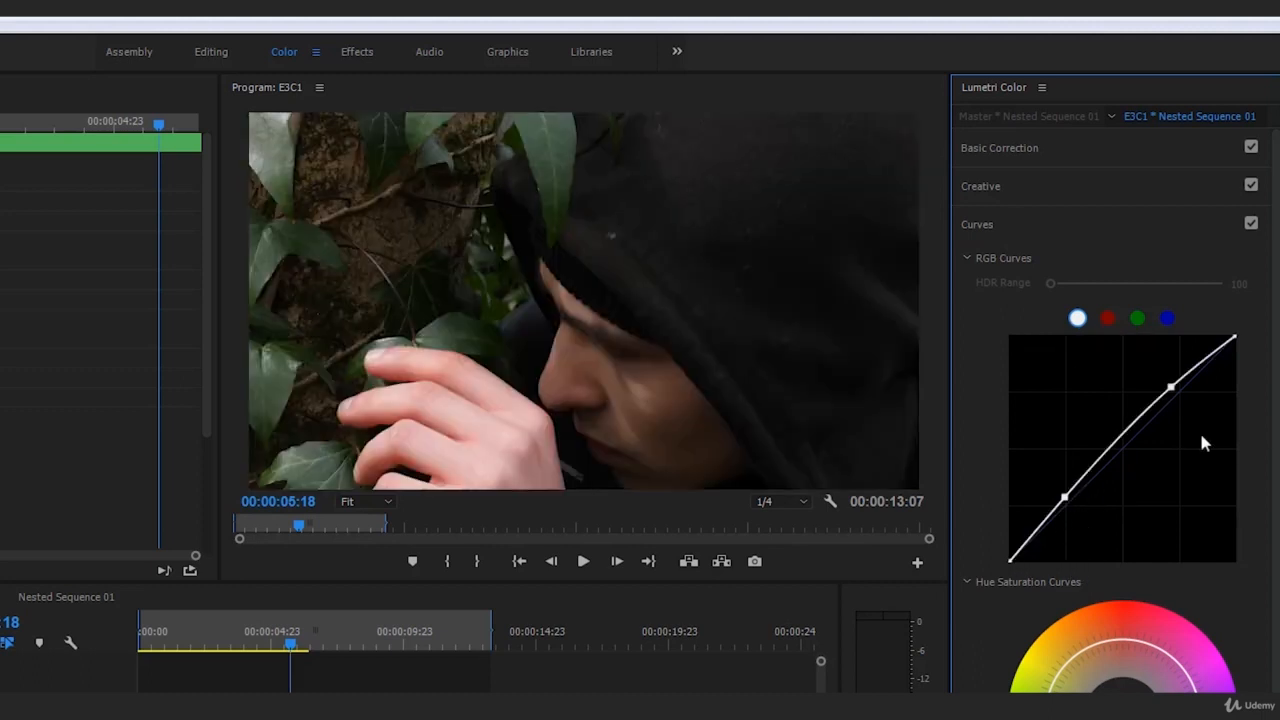
{"action": "key", "text": "ctrl+z"}
{"action": "key", "text": "ctrl+z"}
{"action": "key", "text": "ctrl+z"}
{"action": "key", "text": "ctrl+z"}
{"action": "key", "text": "ctrl+z"}
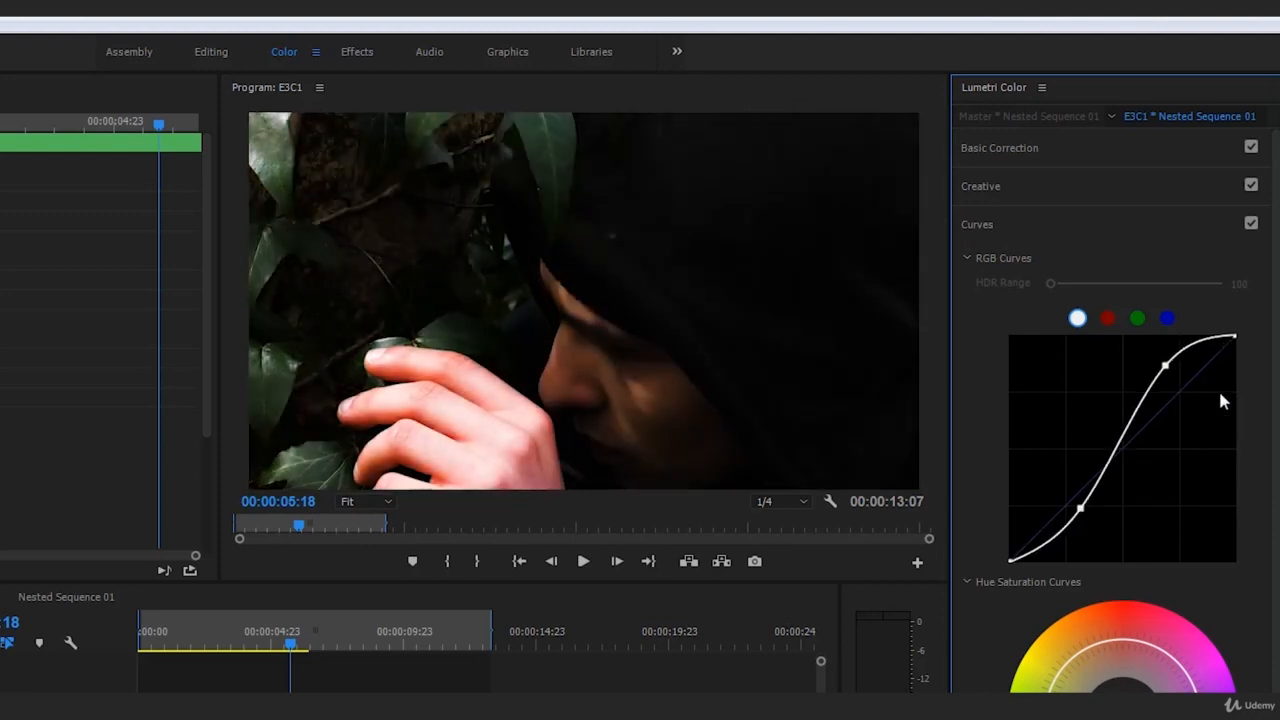
{"action": "key", "text": "ctrl+z"}
{"action": "key", "text": "ctrl+z"}
{"action": "key", "text": "ctrl+z"}
{"action": "key", "text": "ctrl+z"}
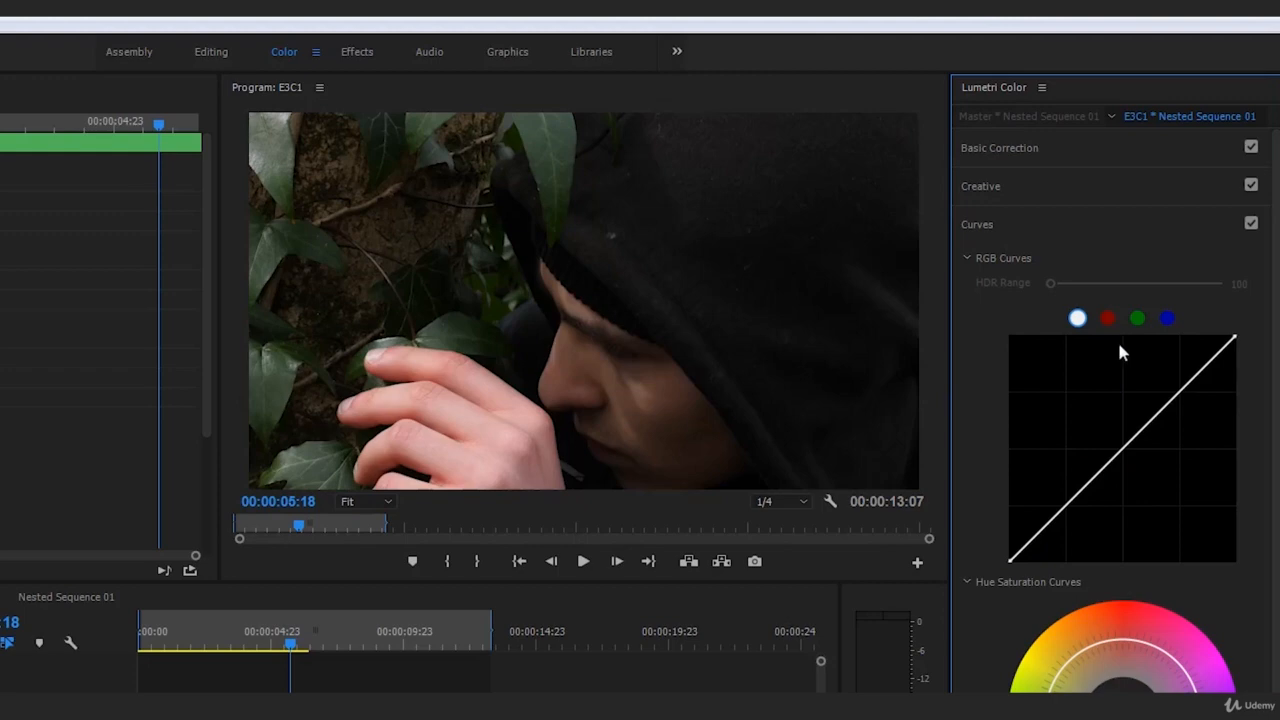
Step: At 00:00:03:09, build a moderate S-curve on the white RGB curve with a raised highlight point and a lowered shadow point
{"action": "left_click_drag", "start_coordinate": [290, 641], "coordinate": [228, 641]}
{"action": "left_click_drag", "start_coordinate": [1186, 403], "coordinate": [1158, 377]}
{"action": "double_click", "coordinate": [1191, 415]}
{"action": "left_click_drag", "start_coordinate": [1057, 513], "coordinate": [1072, 518]}
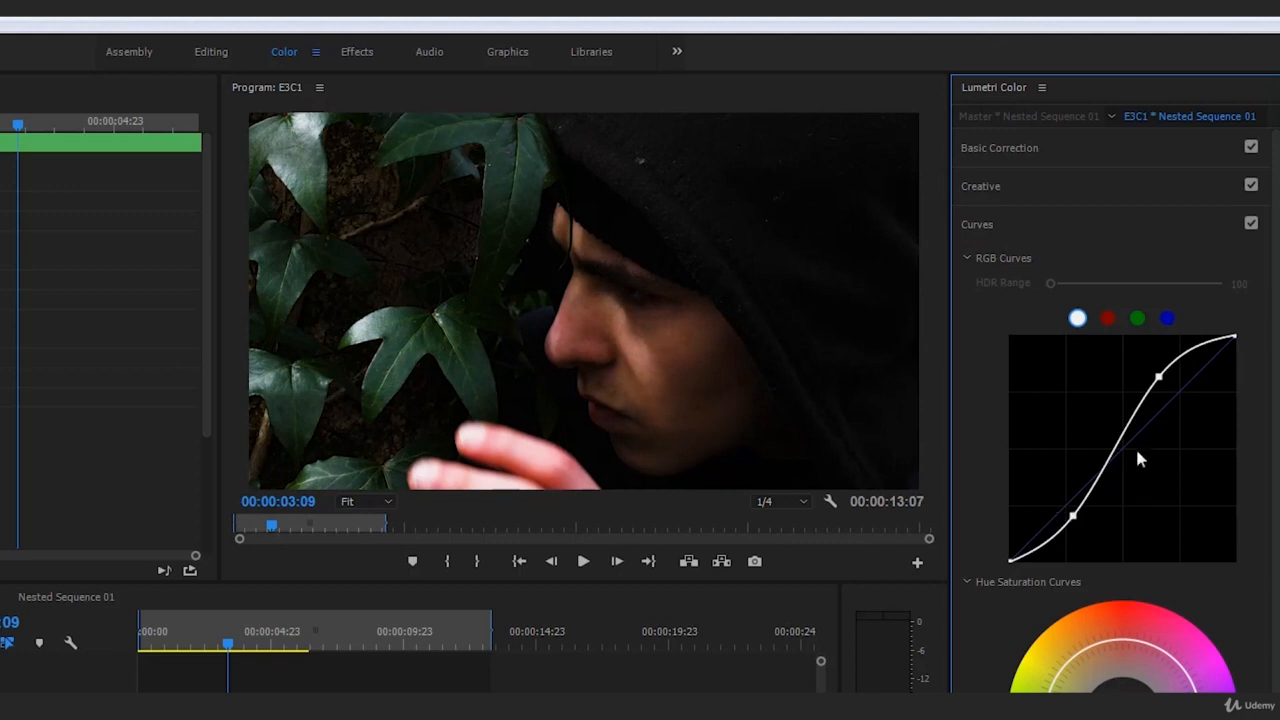
Step: Compare the shot with and without the Curves correction, leaving the correction enabled
{"action": "left_click", "coordinate": [1251, 224]}
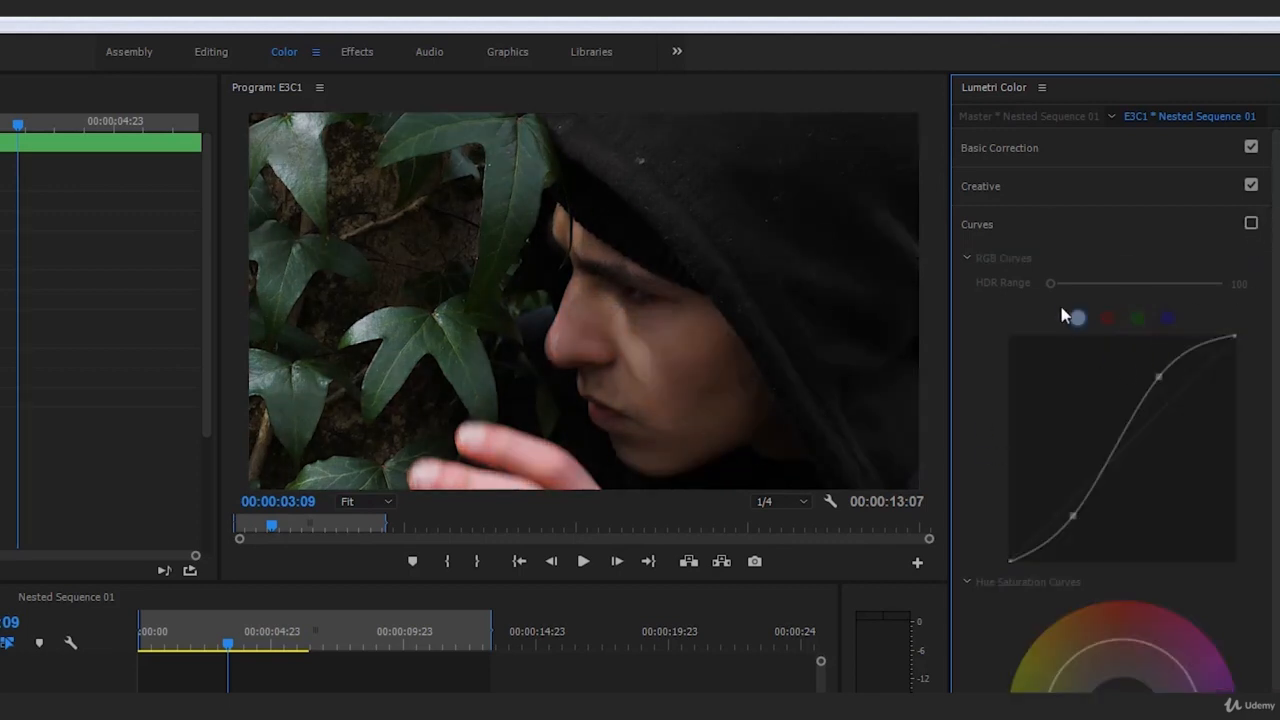
{"action": "left_click", "coordinate": [1040, 186]}
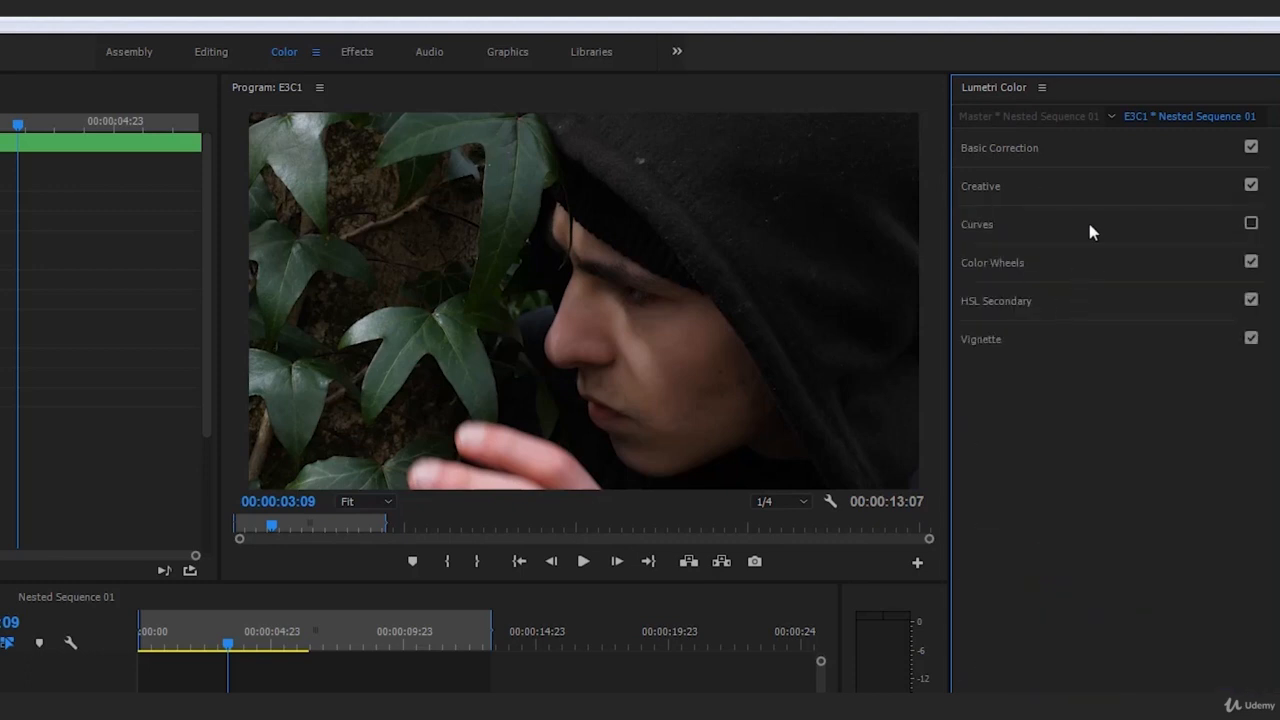
{"action": "left_click", "coordinate": [1090, 231]}
{"action": "left_click", "coordinate": [1251, 224]}
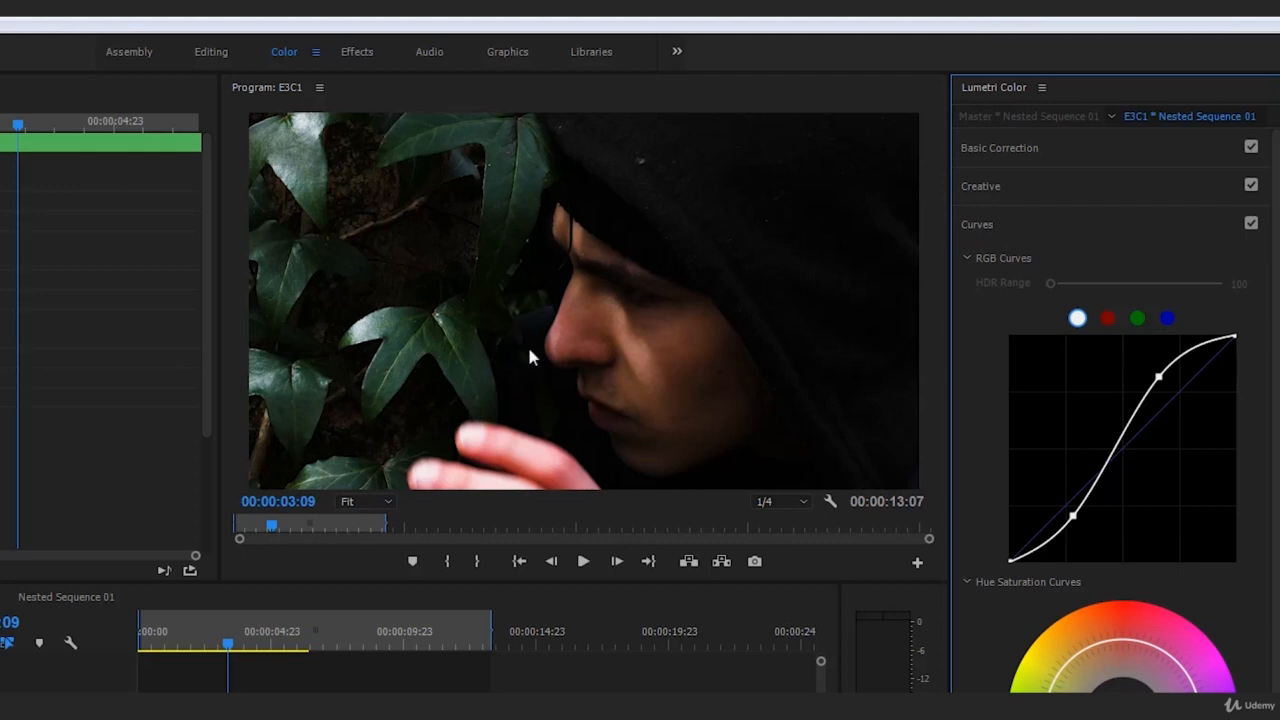
{"action": "left_click", "coordinate": [1251, 224]}
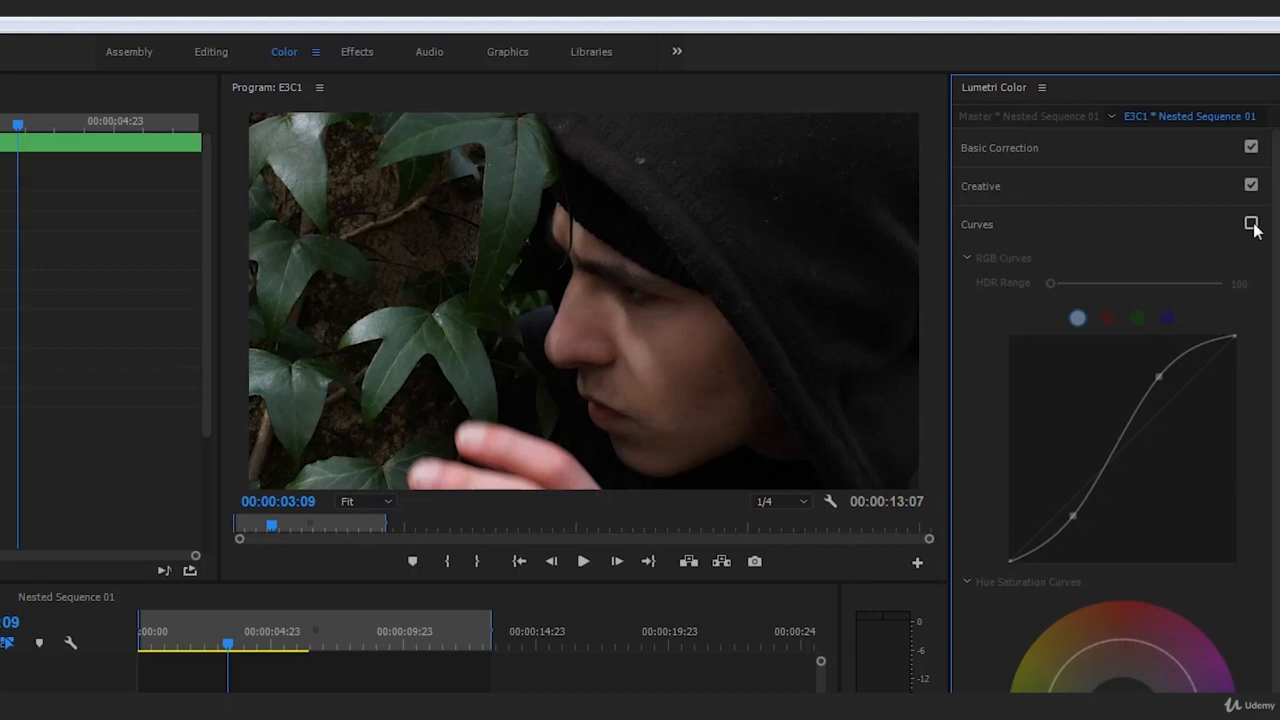
{"action": "left_click", "coordinate": [1251, 225]}
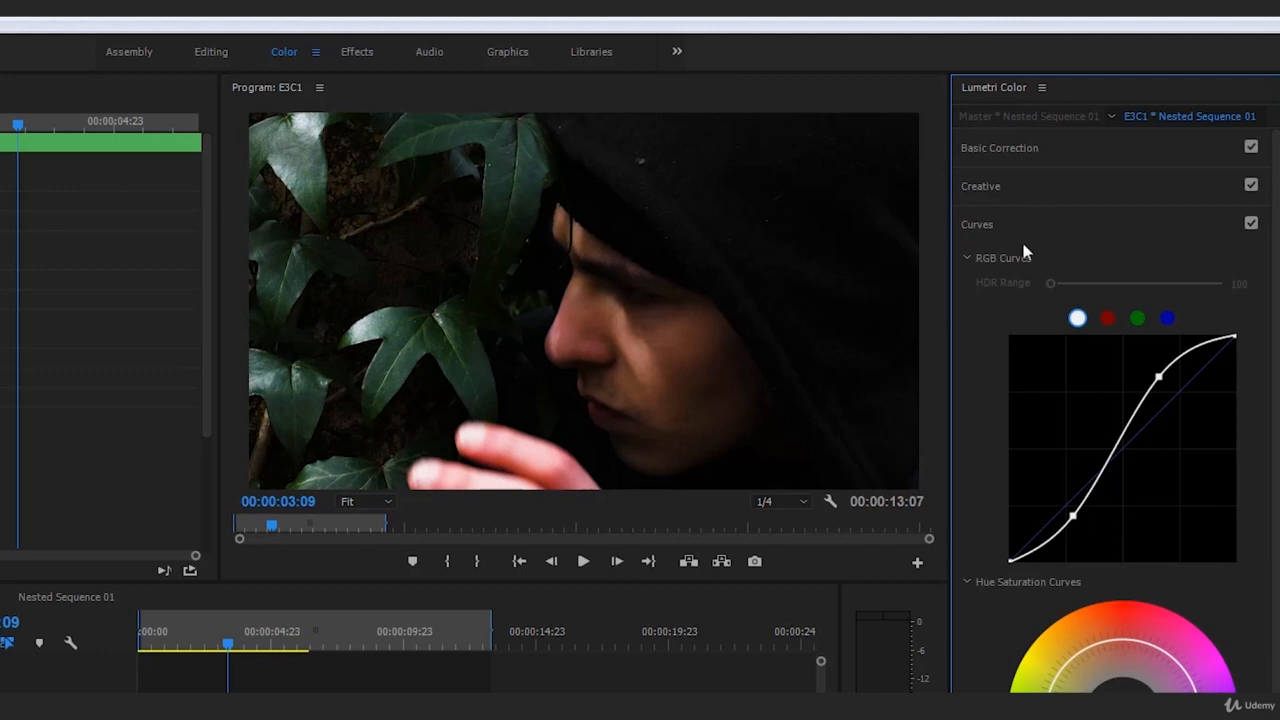
{"action": "left_click", "coordinate": [1251, 225]}
{"action": "left_click", "coordinate": [1251, 225]}
{"action": "left_click", "coordinate": [1251, 224]}
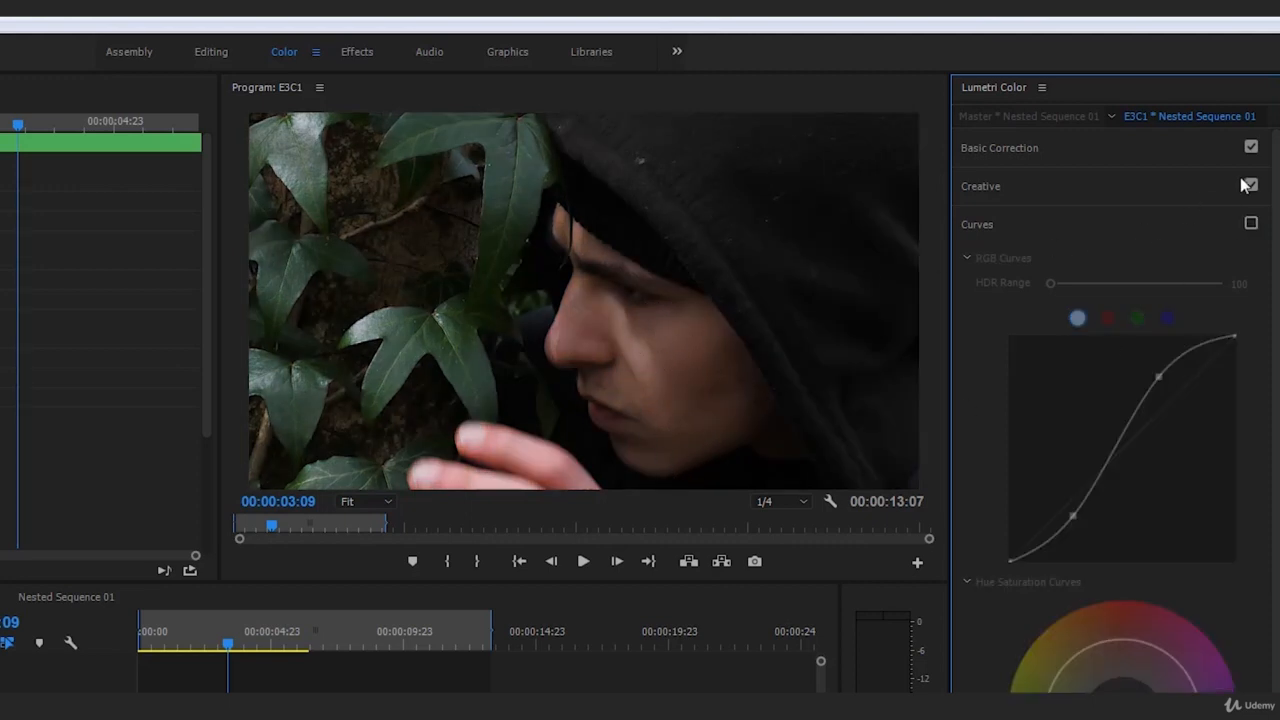
{"action": "left_click", "coordinate": [1251, 224]}
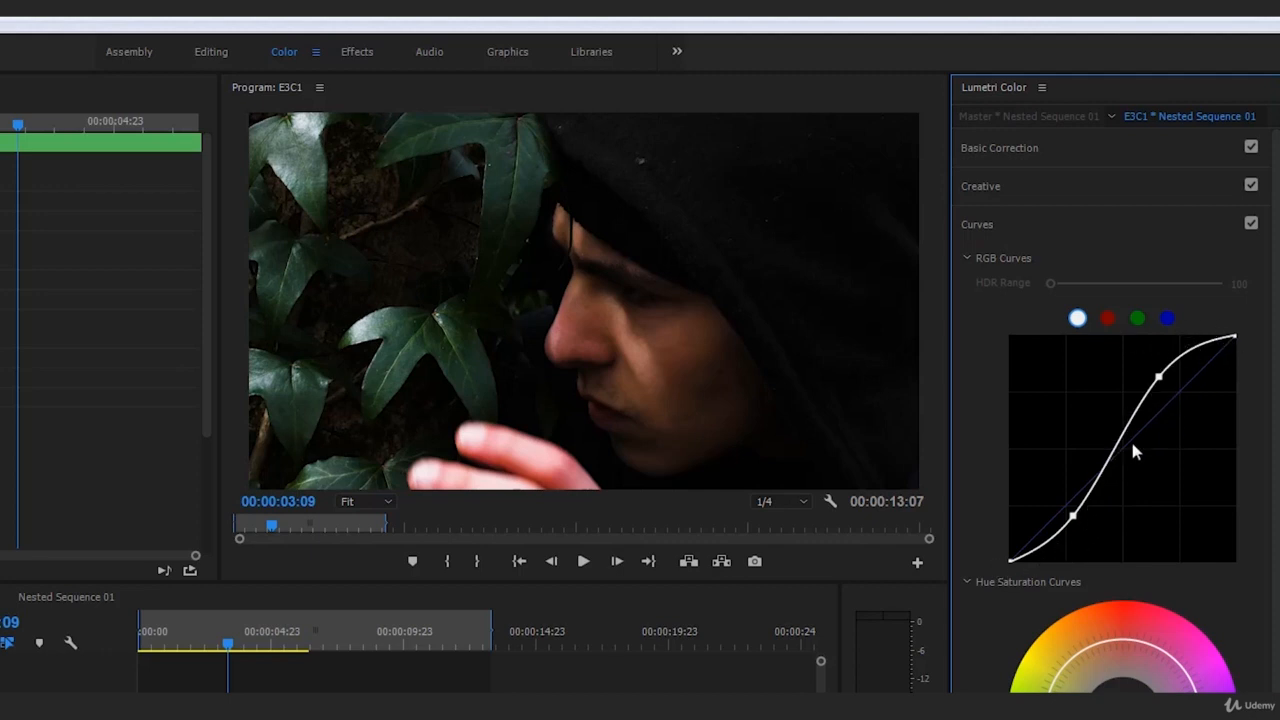
Step: Lower the RGB curve's shadow point slightly and disable the Curves correction
{"action": "left_click_drag", "start_coordinate": [1073, 518], "coordinate": [1076, 521]}
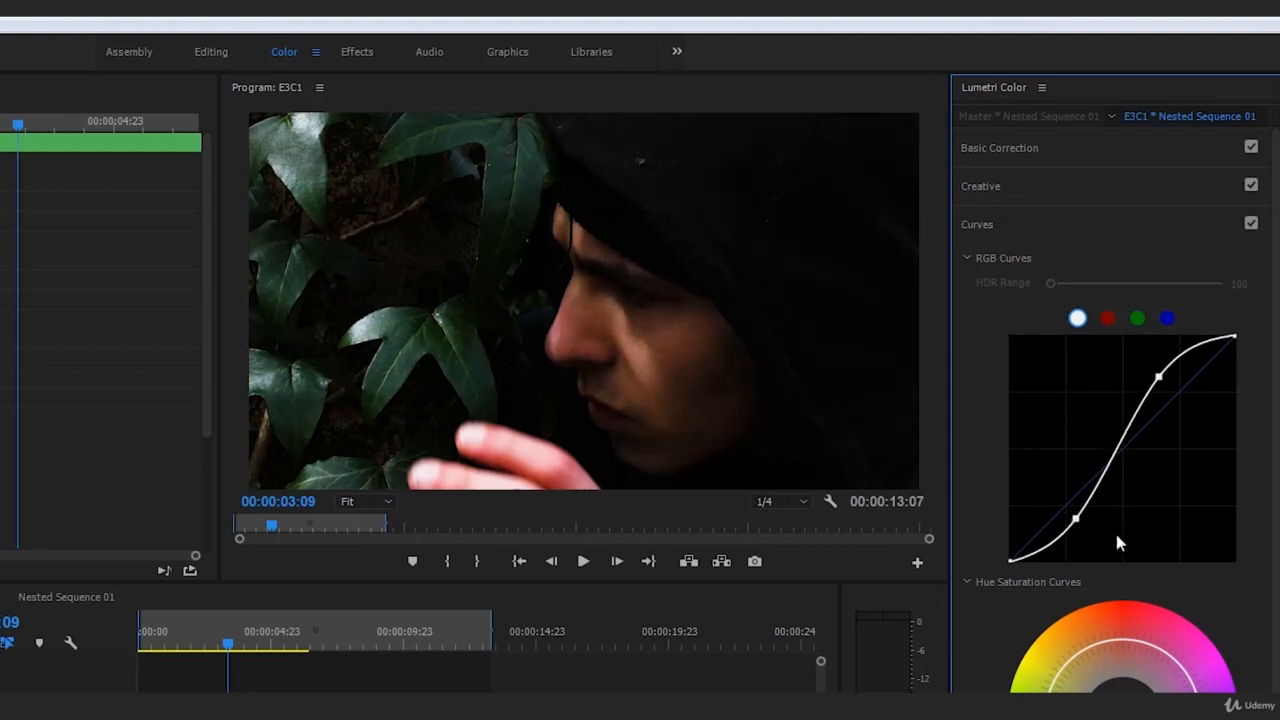
{"action": "left_click", "coordinate": [1251, 223]}
Step: Apply the Cinematic LUT 2 look in the clip's Creative settings
{"action": "left_click", "coordinate": [1118, 190]}
{"action": "left_click", "coordinate": [1130, 215]}
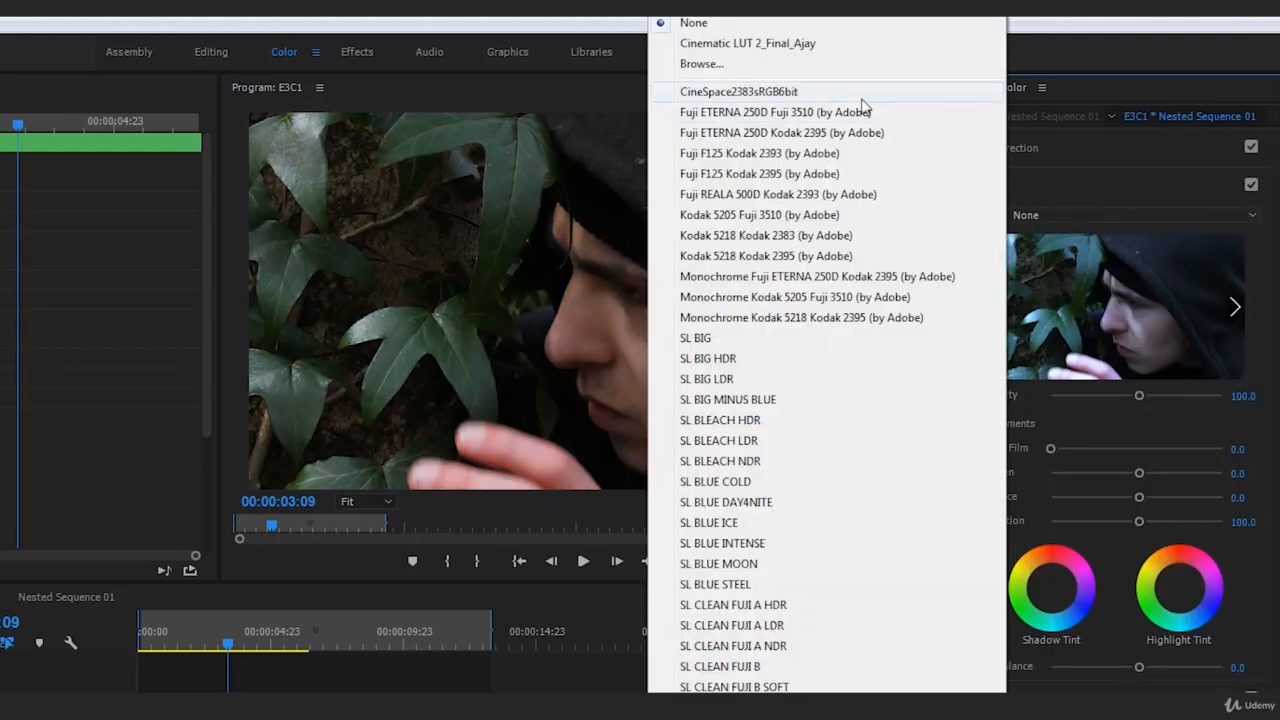
{"action": "left_click", "coordinate": [766, 43]}
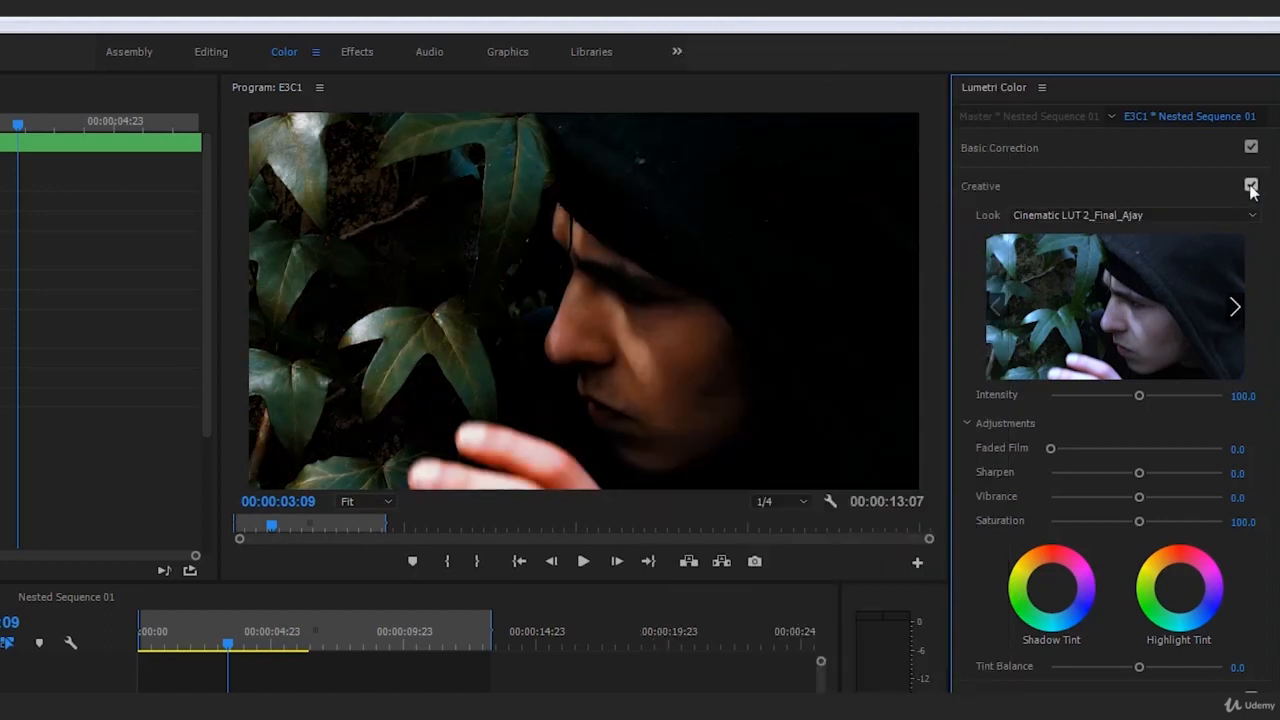
Step: Compare the shot with only the Curves correction against only the Creative look, leaving Creative enabled and Curves disabled
{"action": "left_click", "coordinate": [1192, 190]}
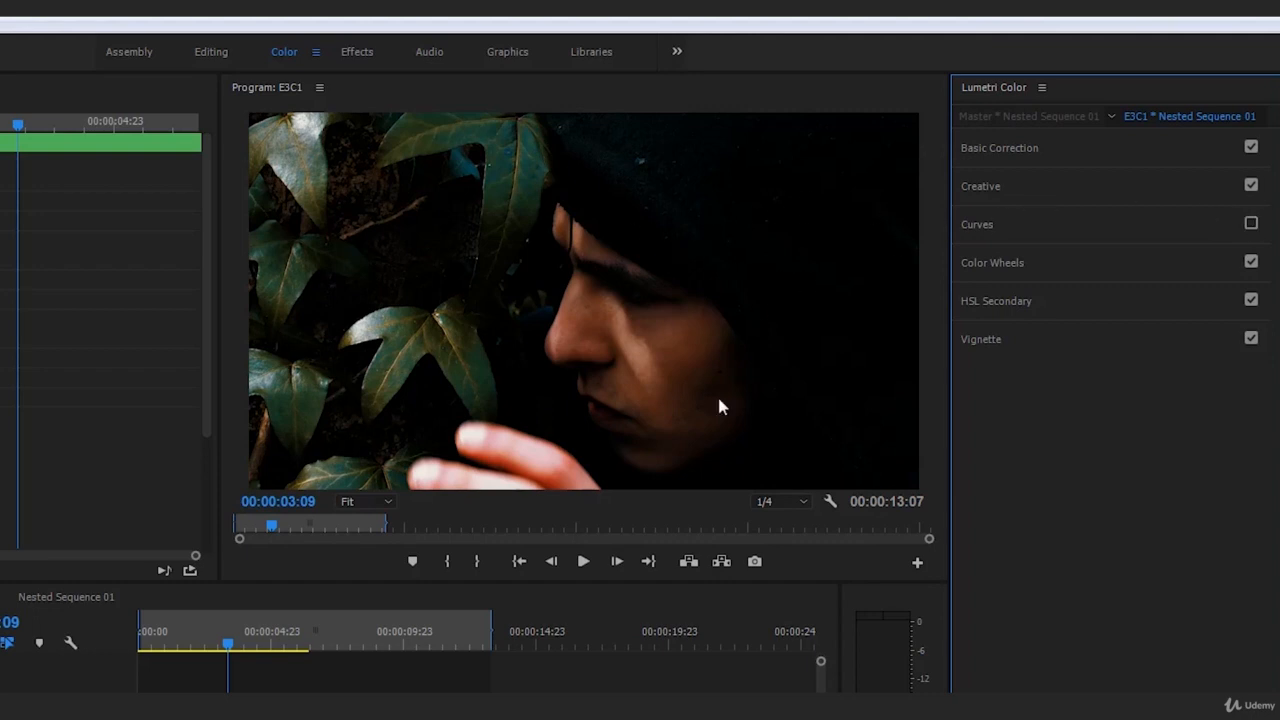
{"action": "left_click", "coordinate": [1251, 185]}
{"action": "left_click", "coordinate": [1251, 223]}
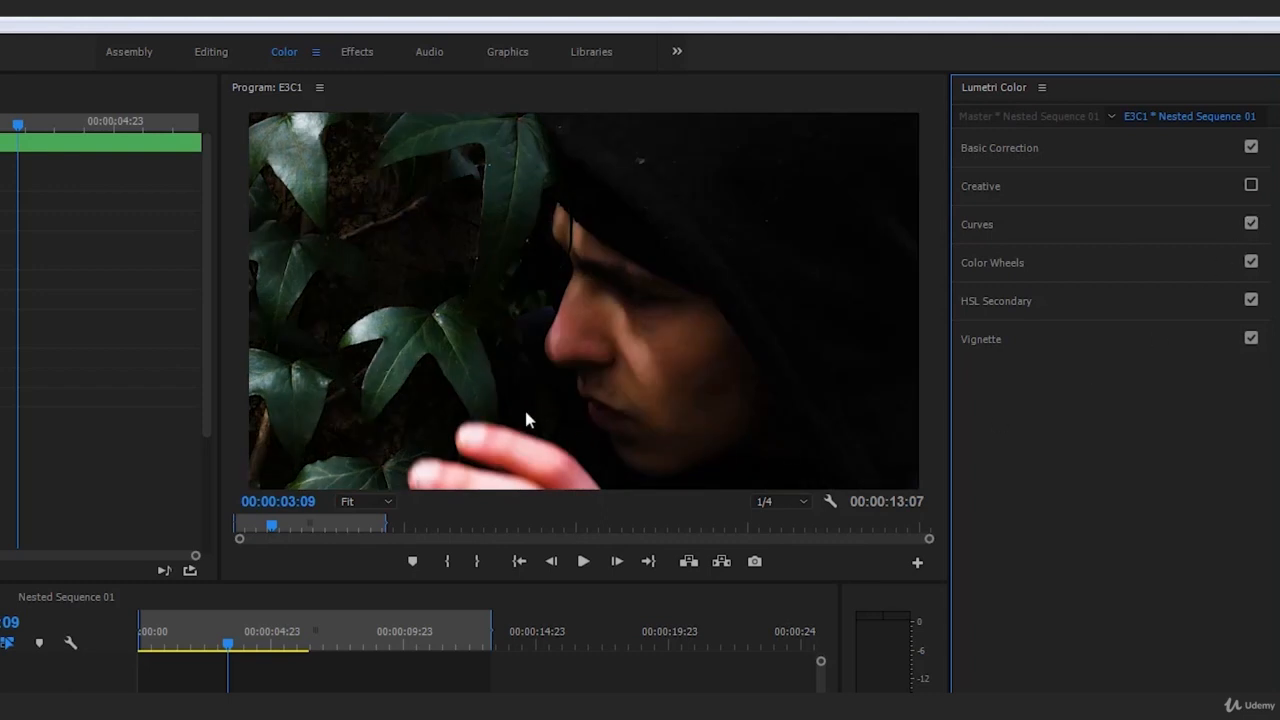
{"action": "left_click", "coordinate": [1251, 185]}
{"action": "left_click", "coordinate": [1251, 223]}
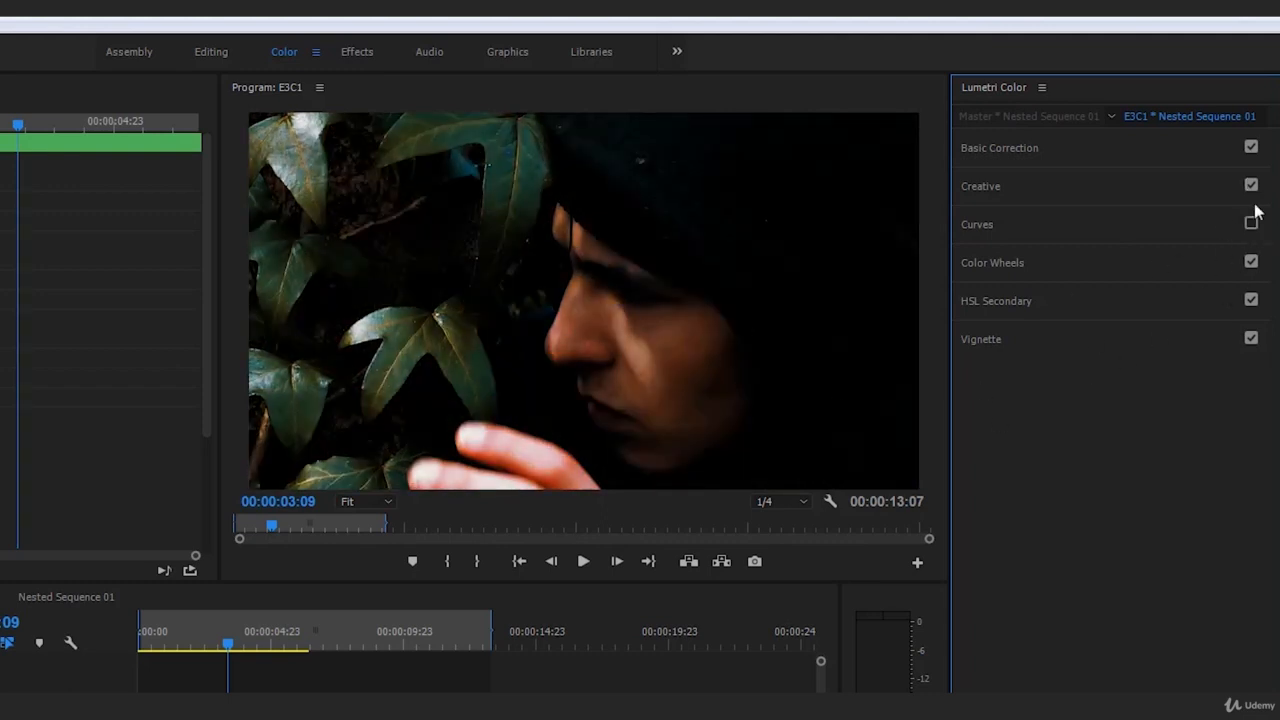
Step: Enable the Curves correction and set the Creative look to None, keeping the Creative section enabled
{"action": "left_click", "coordinate": [1157, 237]}
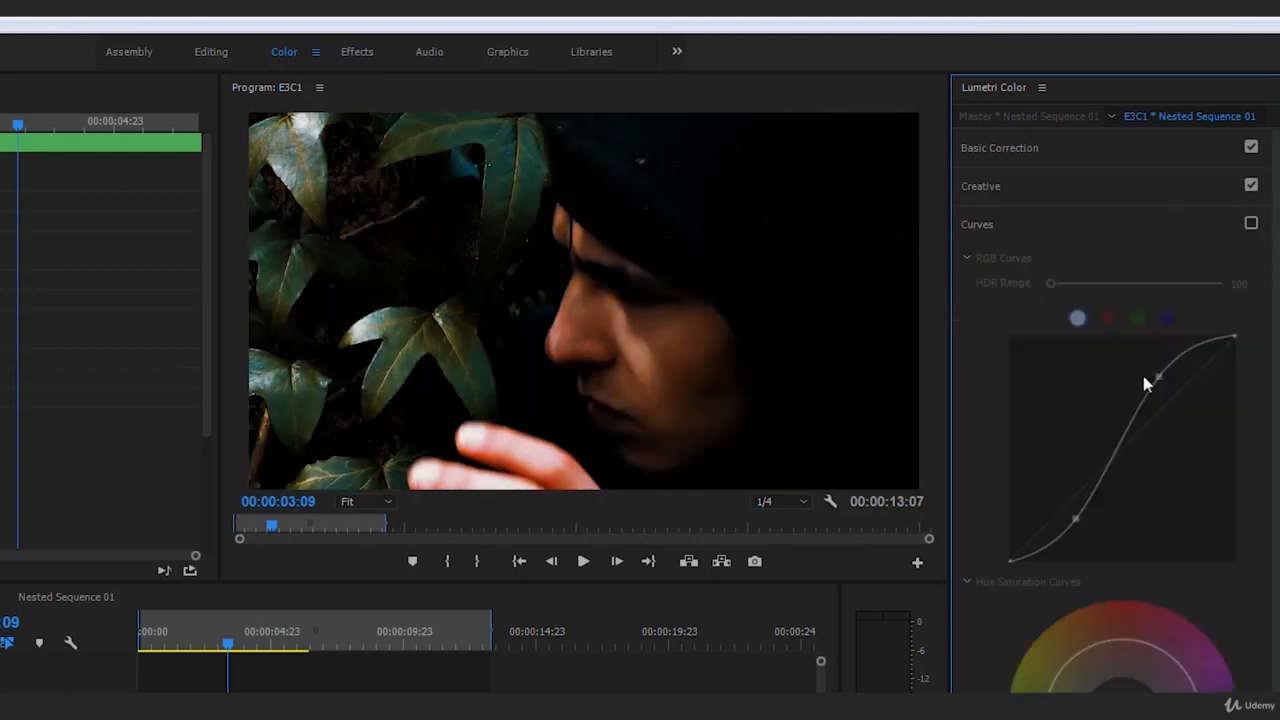
{"action": "left_click", "coordinate": [1200, 212]}
{"action": "left_click", "coordinate": [1251, 223]}
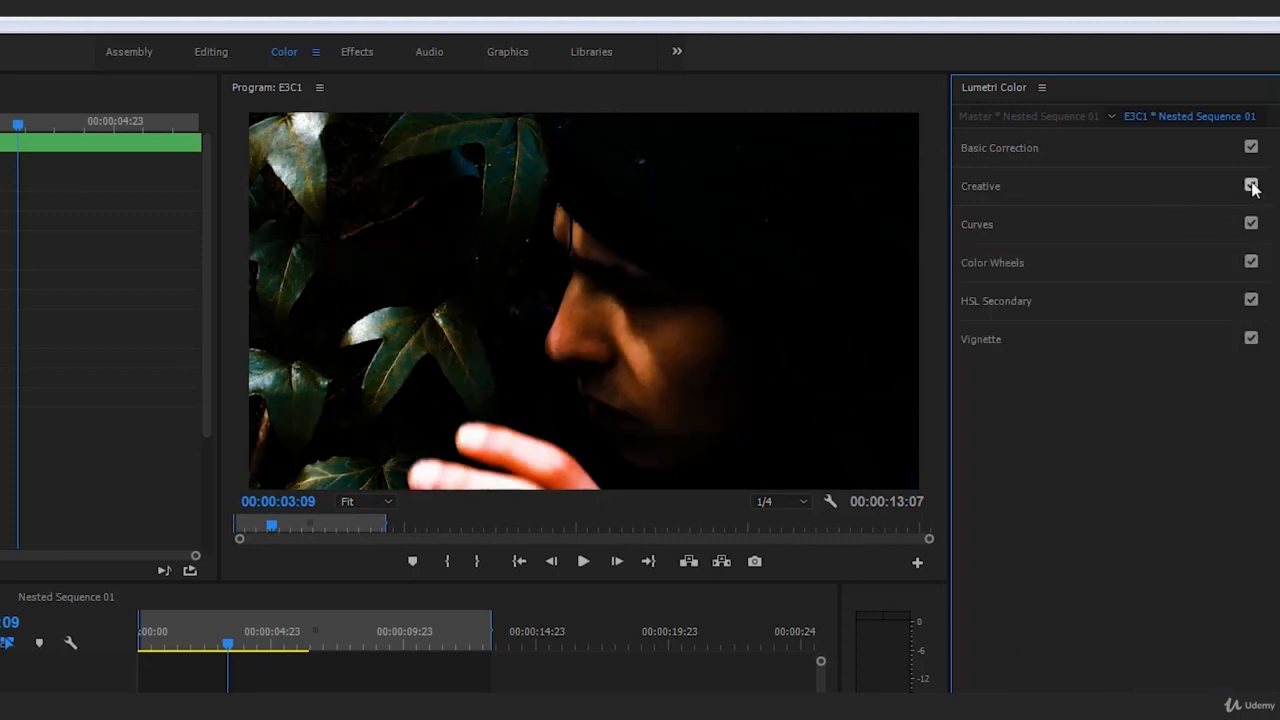
{"action": "left_click", "coordinate": [1251, 185]}
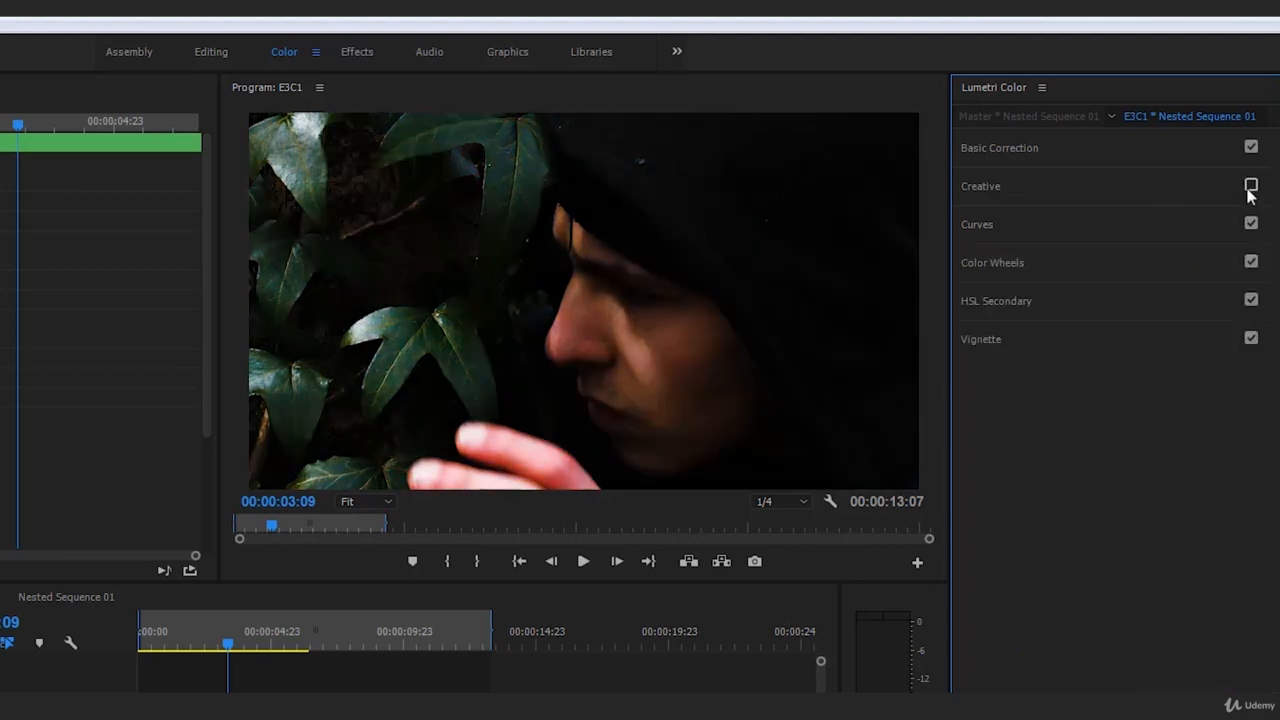
{"action": "left_click", "coordinate": [1211, 188]}
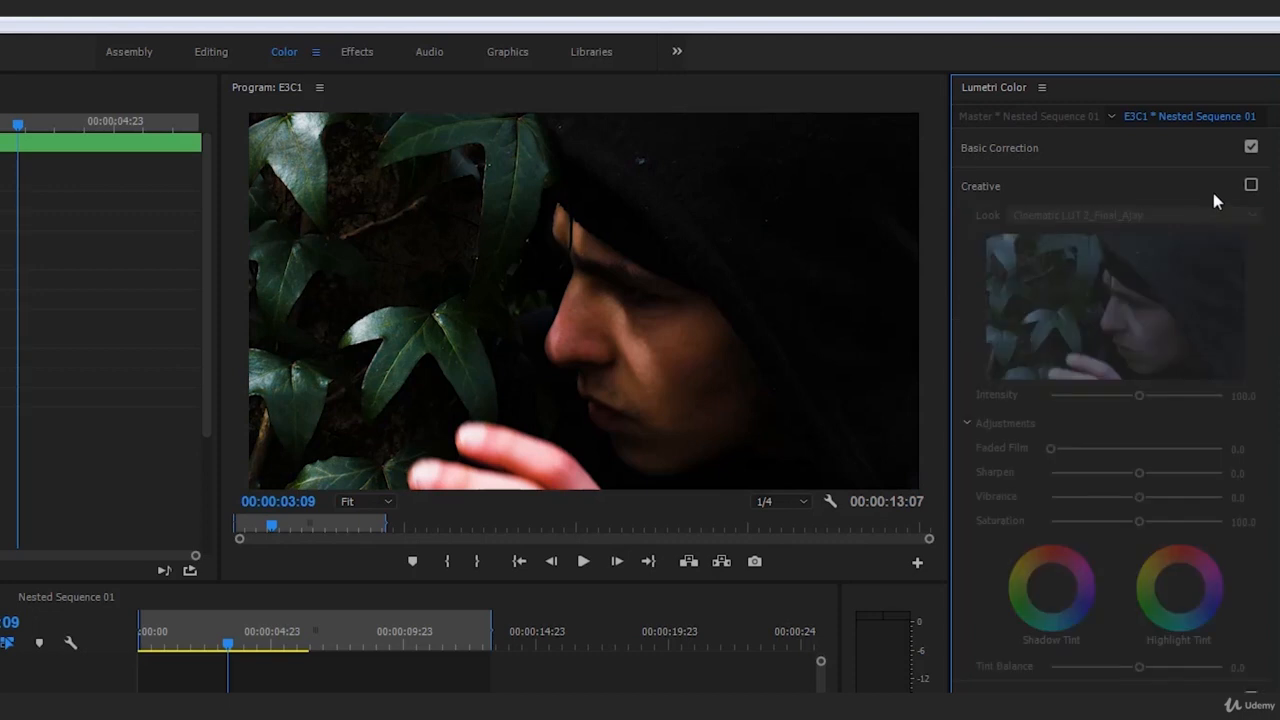
{"action": "left_click", "coordinate": [1251, 185]}
{"action": "left_click", "coordinate": [1170, 220]}
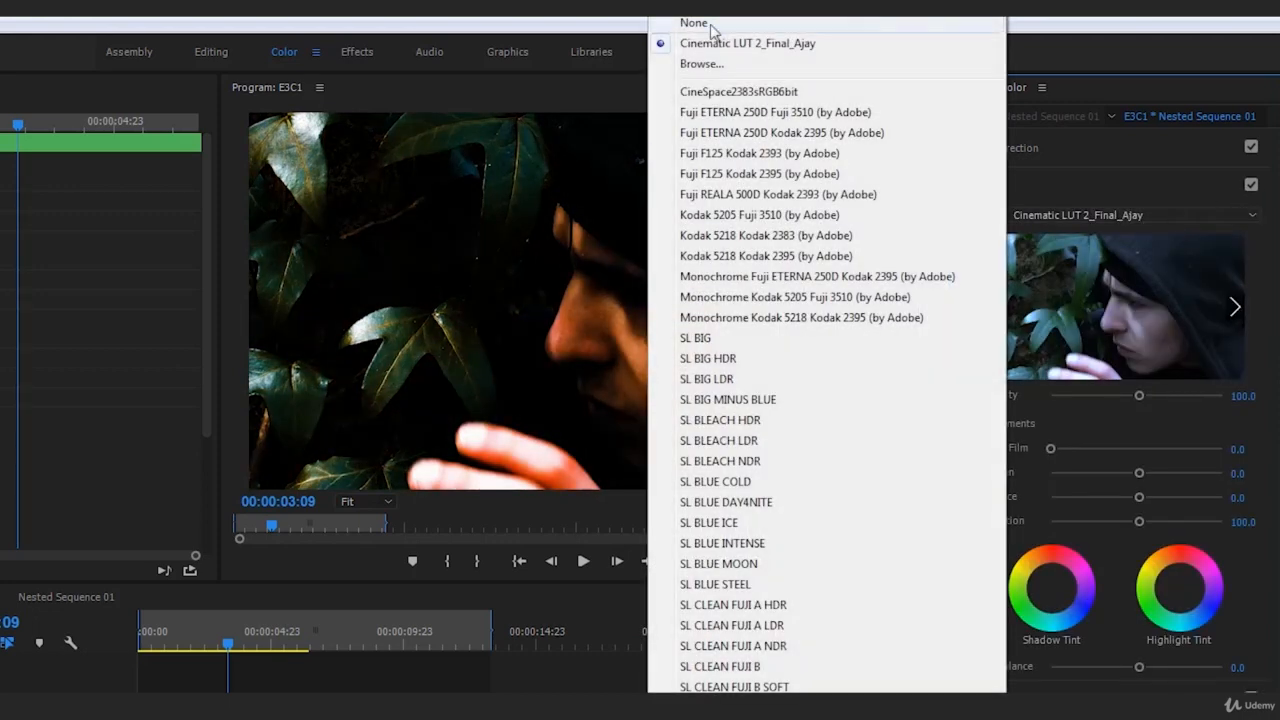
{"action": "left_click", "coordinate": [697, 22]}
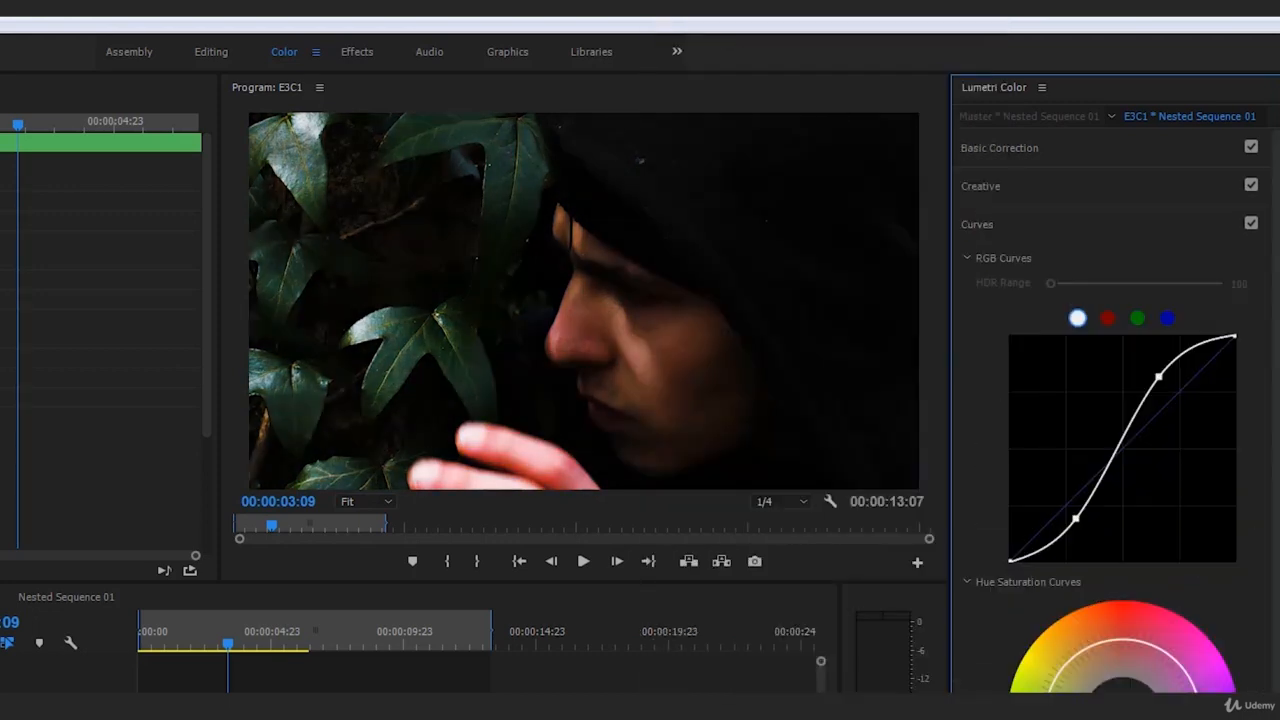
Step: Set Faded Film to 18.9 and Vibrance to 48.1 in the Creative adjustments
{"action": "left_click", "coordinate": [1080, 186]}
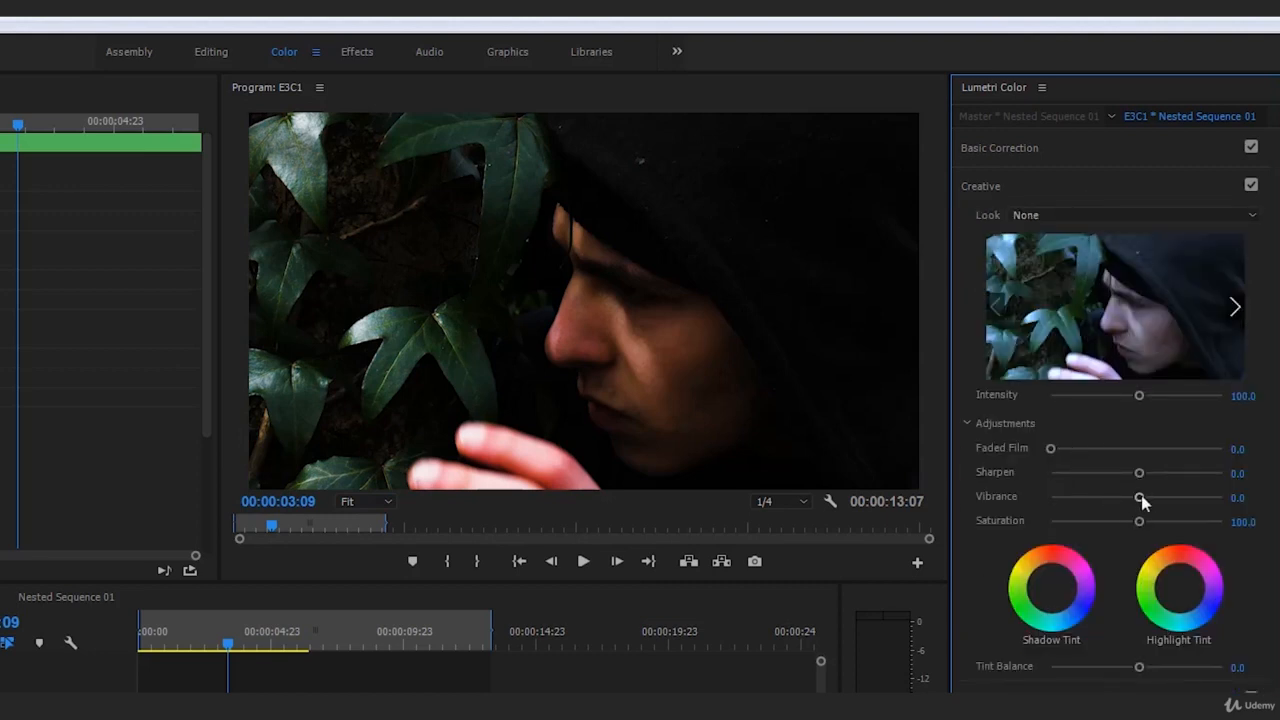
{"action": "left_click_drag", "start_coordinate": [1147, 499], "coordinate": [1212, 513]}
{"action": "left_click_drag", "start_coordinate": [1056, 455], "coordinate": [1080, 474]}
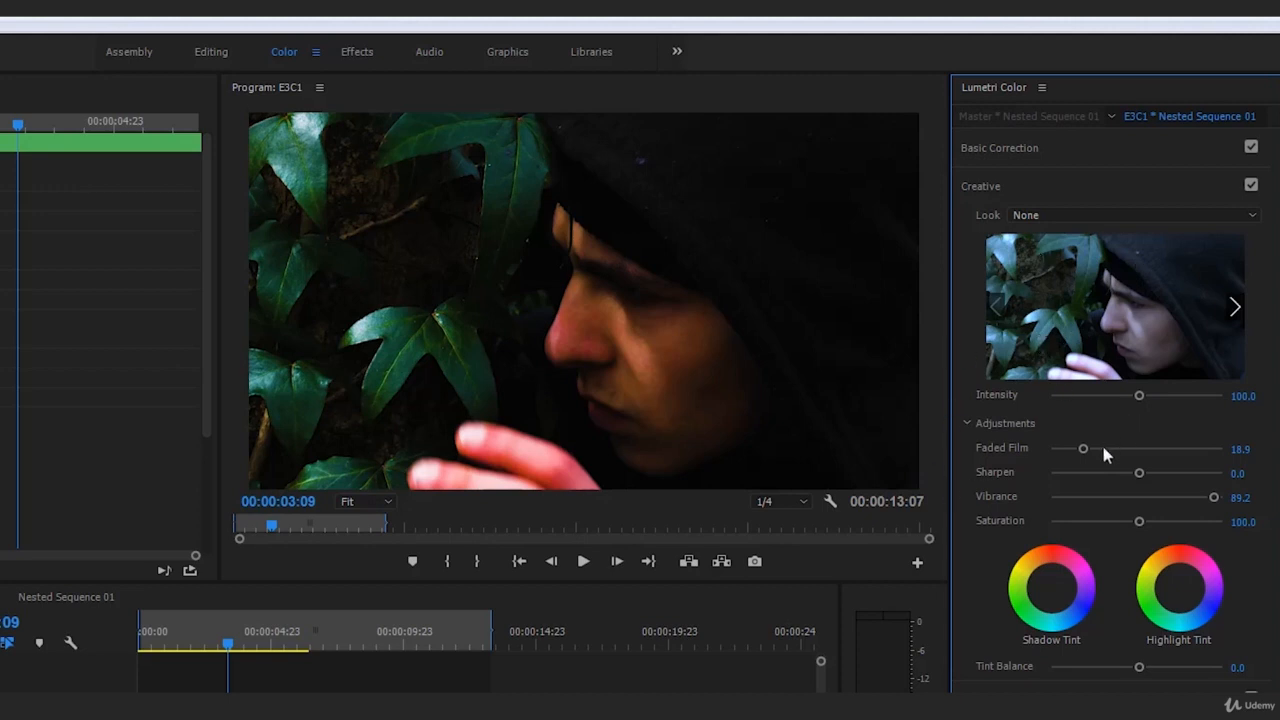
{"action": "left_click_drag", "start_coordinate": [1210, 497], "coordinate": [1178, 507]}
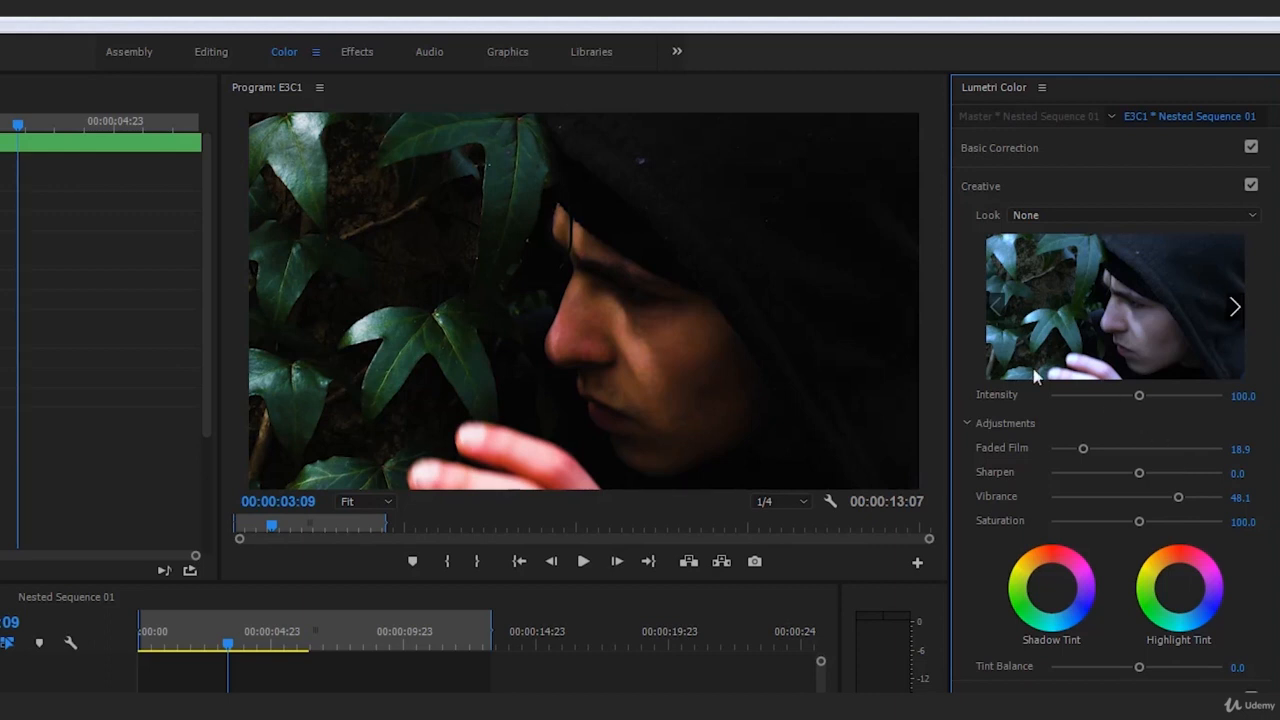
Step: Try the Cinematic LUT 2 look on the adjusted shot and return the Creative look to None
{"action": "left_click", "coordinate": [1060, 147]}
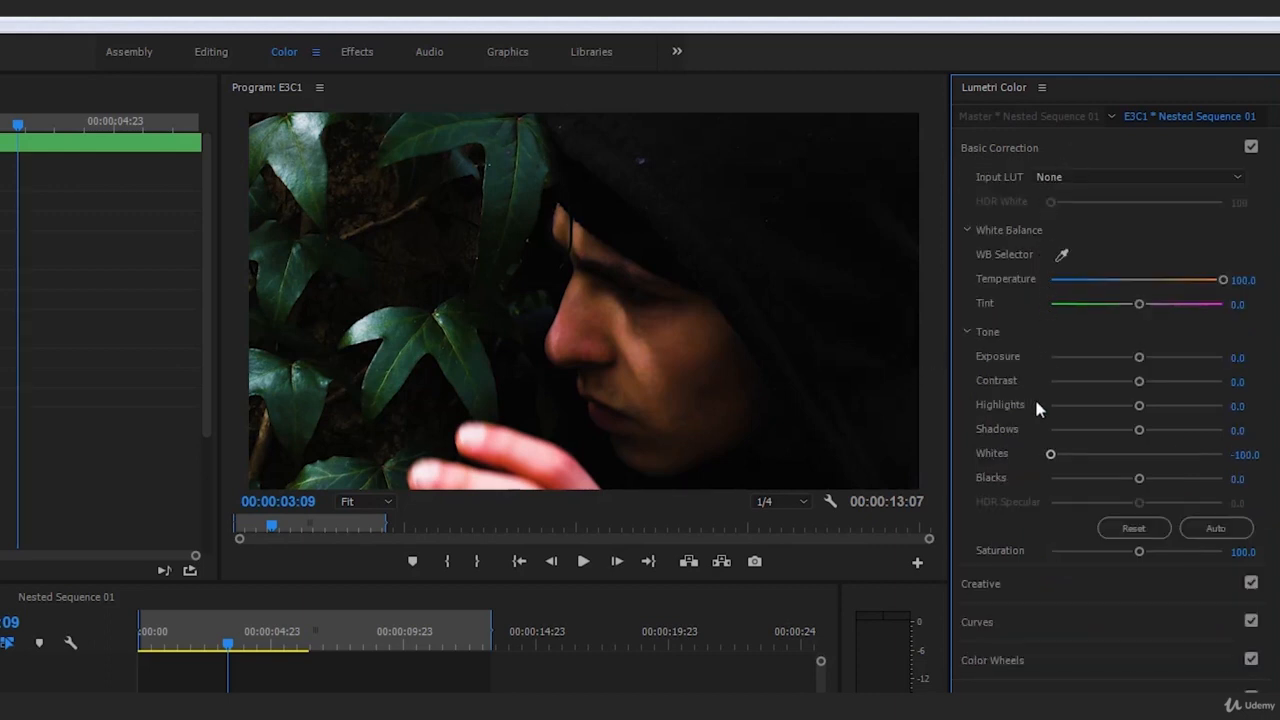
{"action": "left_click", "coordinate": [1032, 589]}
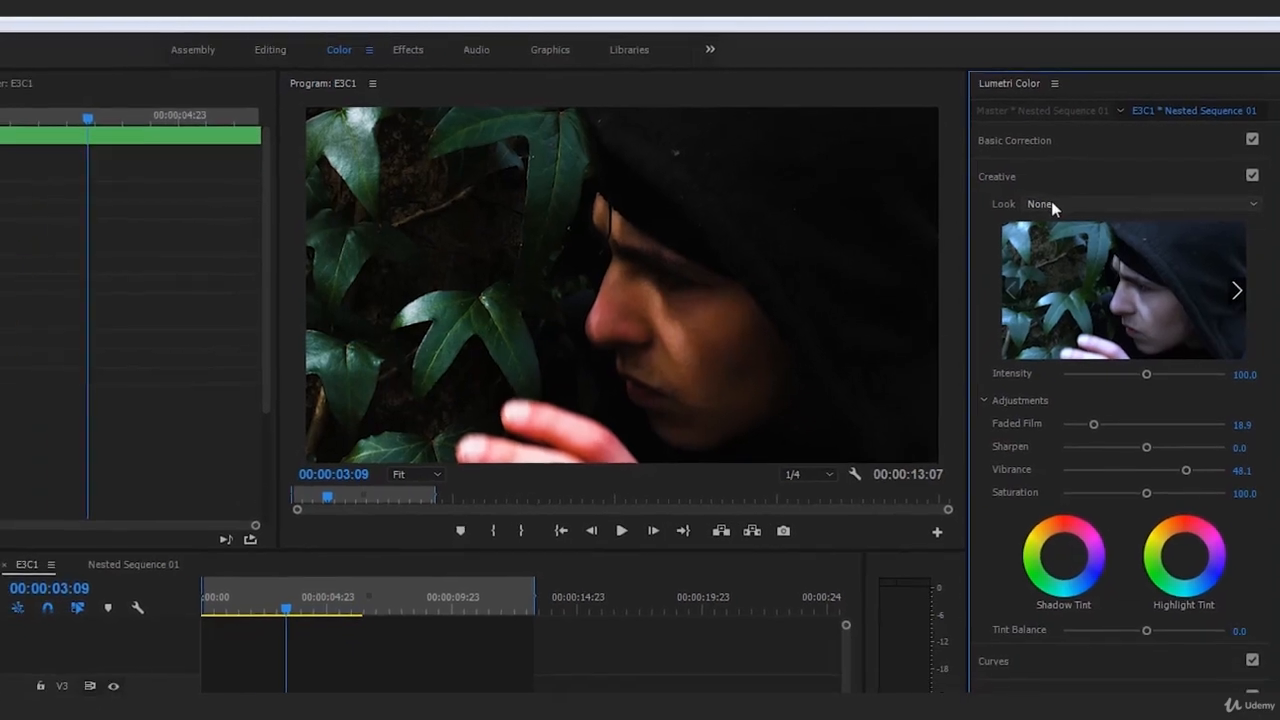
{"action": "left_click", "coordinate": [1047, 212]}
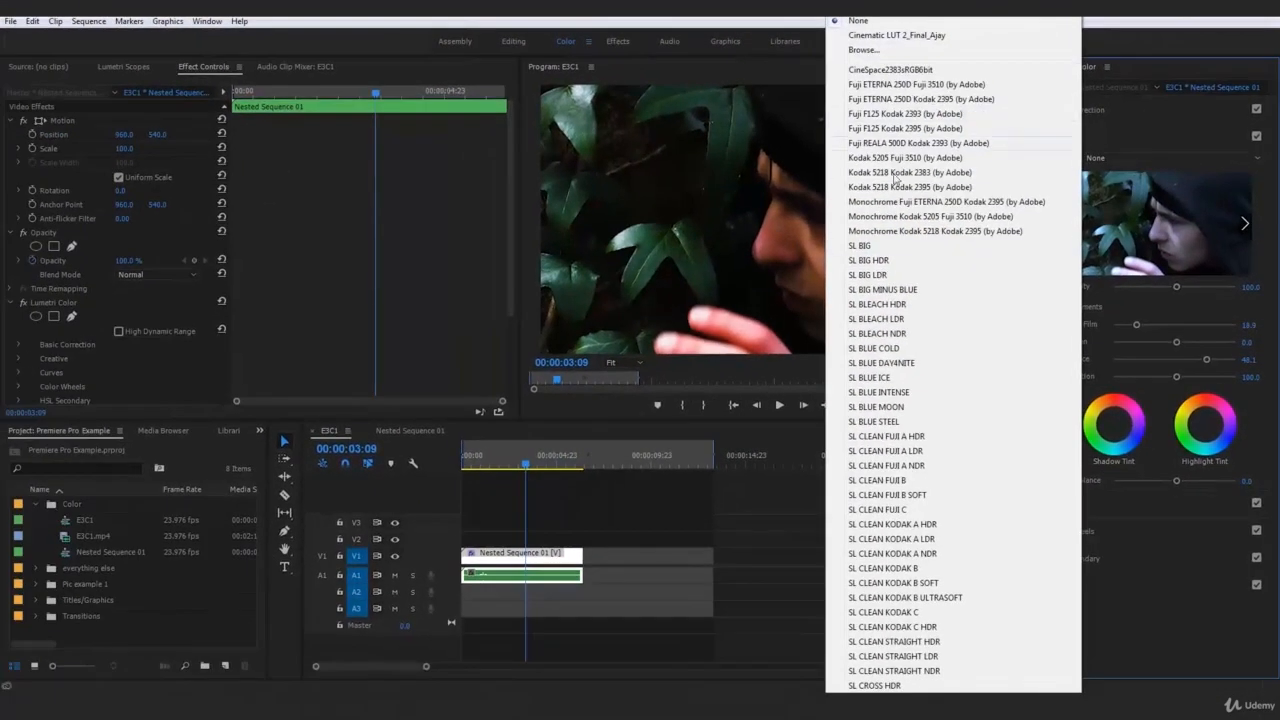
{"action": "left_click", "coordinate": [897, 35]}
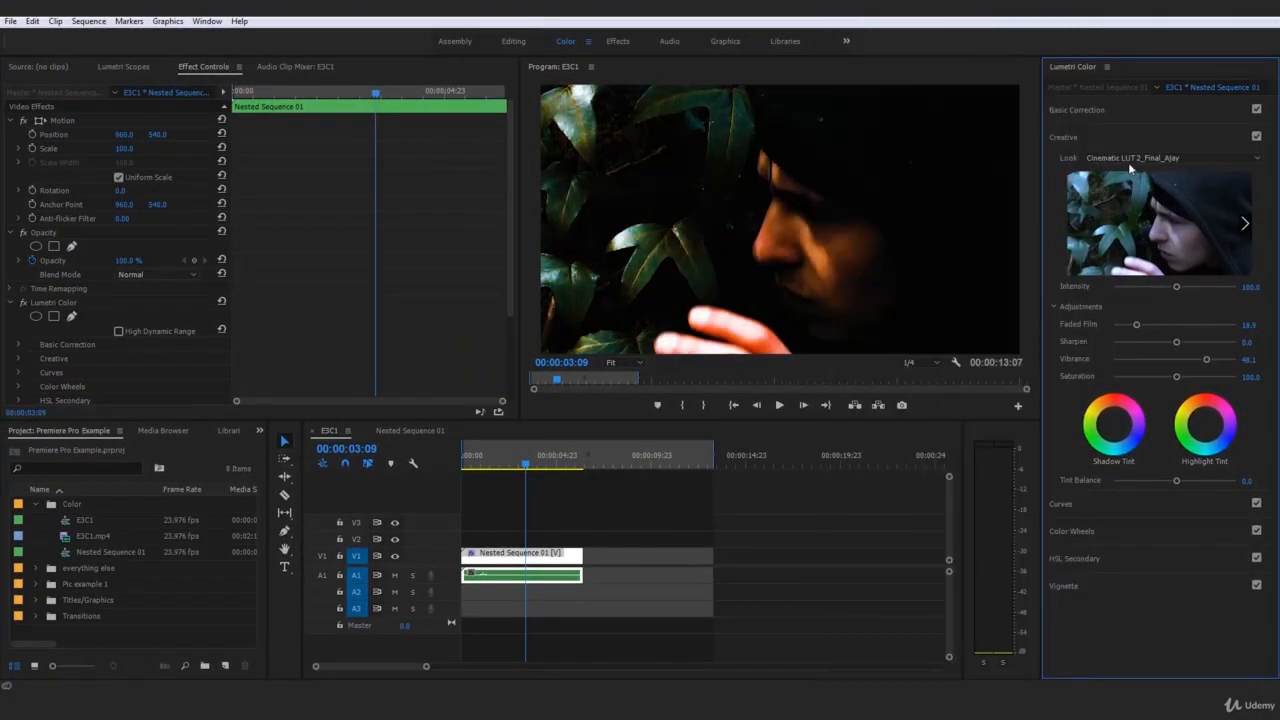
{"action": "left_click", "coordinate": [1128, 162]}
{"action": "left_click", "coordinate": [893, 17]}
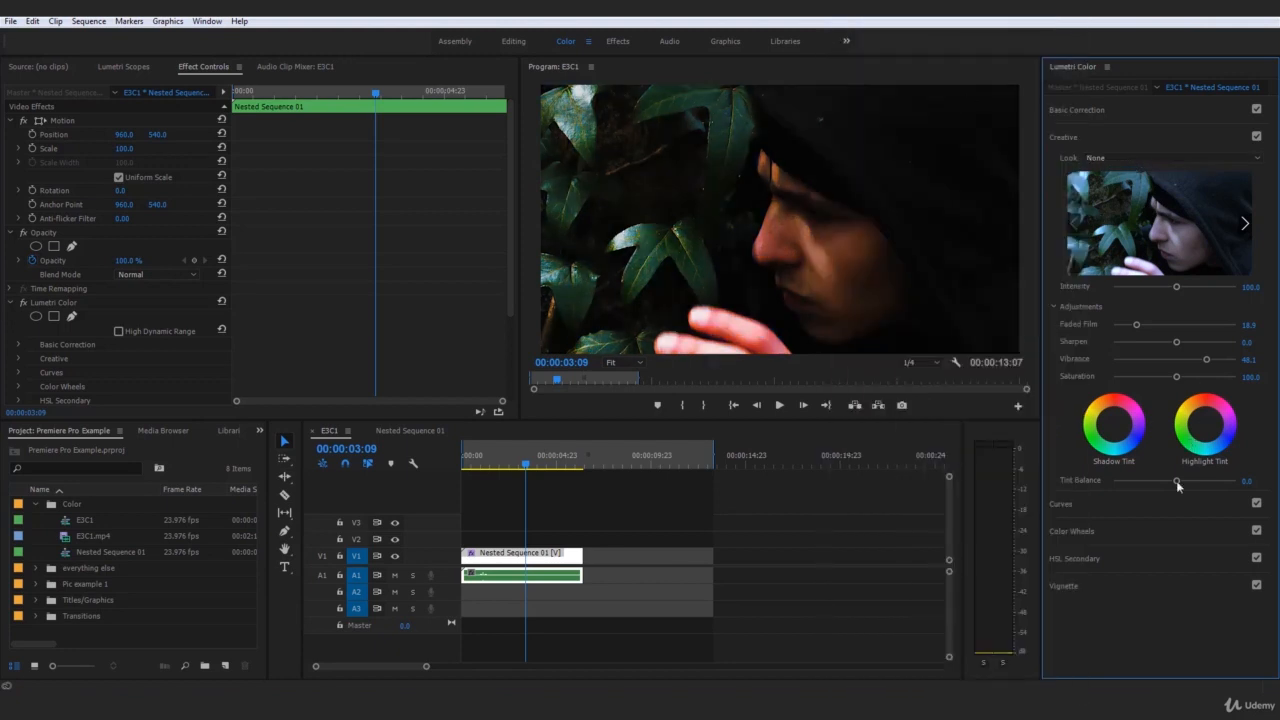
Step: Shape the green RGB curve into a gentle S with a clearly raised highlight point and a slightly lowered shadow point
{"action": "left_click", "coordinate": [1160, 503]}
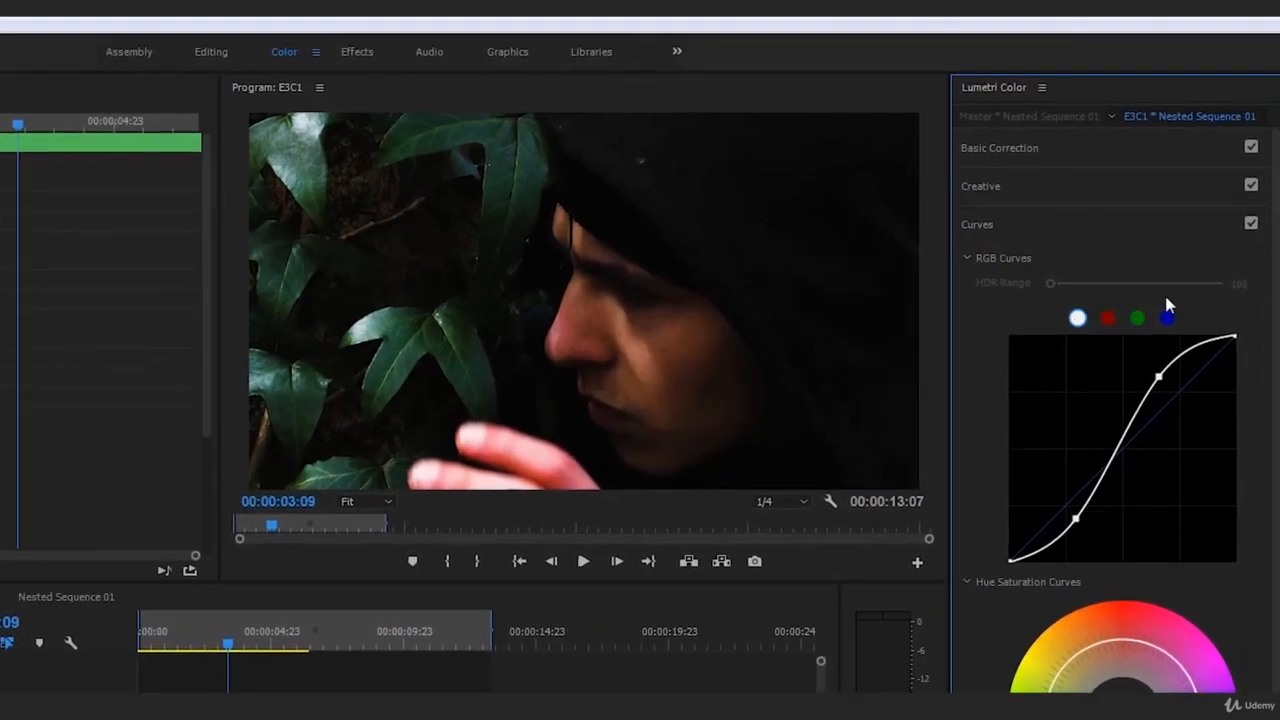
{"action": "left_click", "coordinate": [1137, 318]}
{"action": "left_click_drag", "start_coordinate": [1183, 400], "coordinate": [1167, 375]}
{"action": "left_click_drag", "start_coordinate": [1048, 517], "coordinate": [1061, 519]}
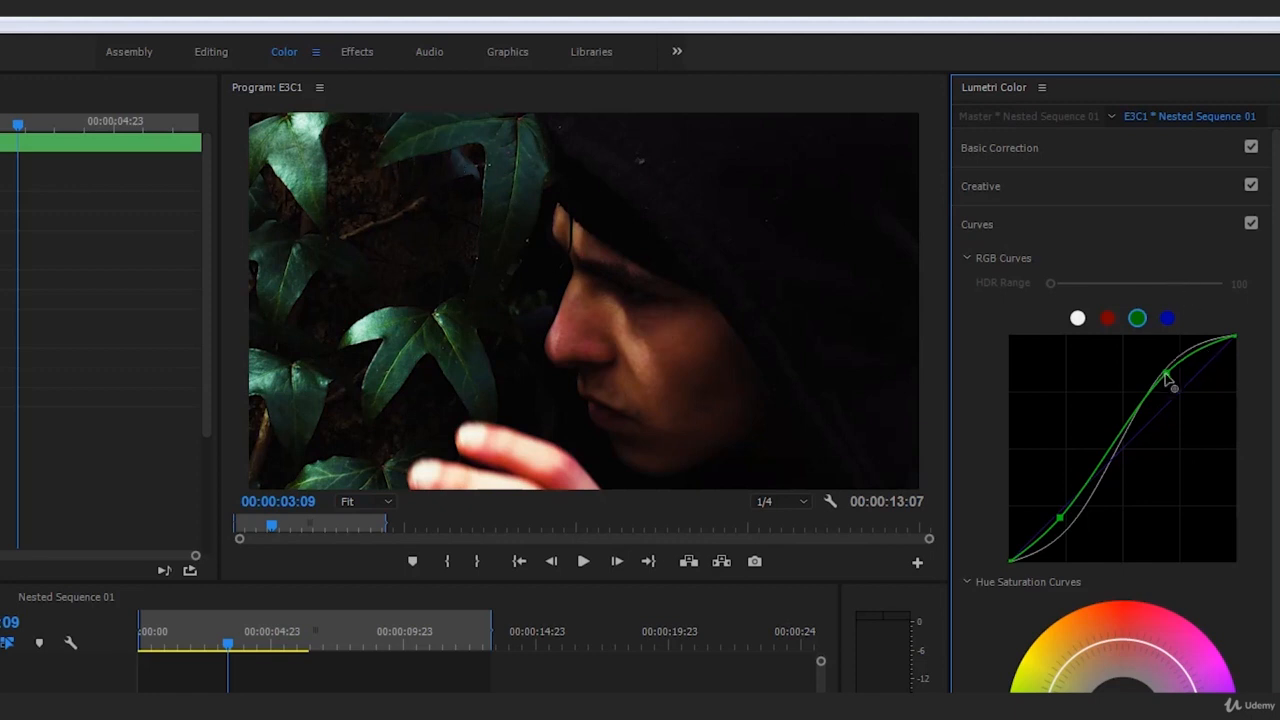
{"action": "left_click_drag", "start_coordinate": [1168, 372], "coordinate": [1161, 374]}
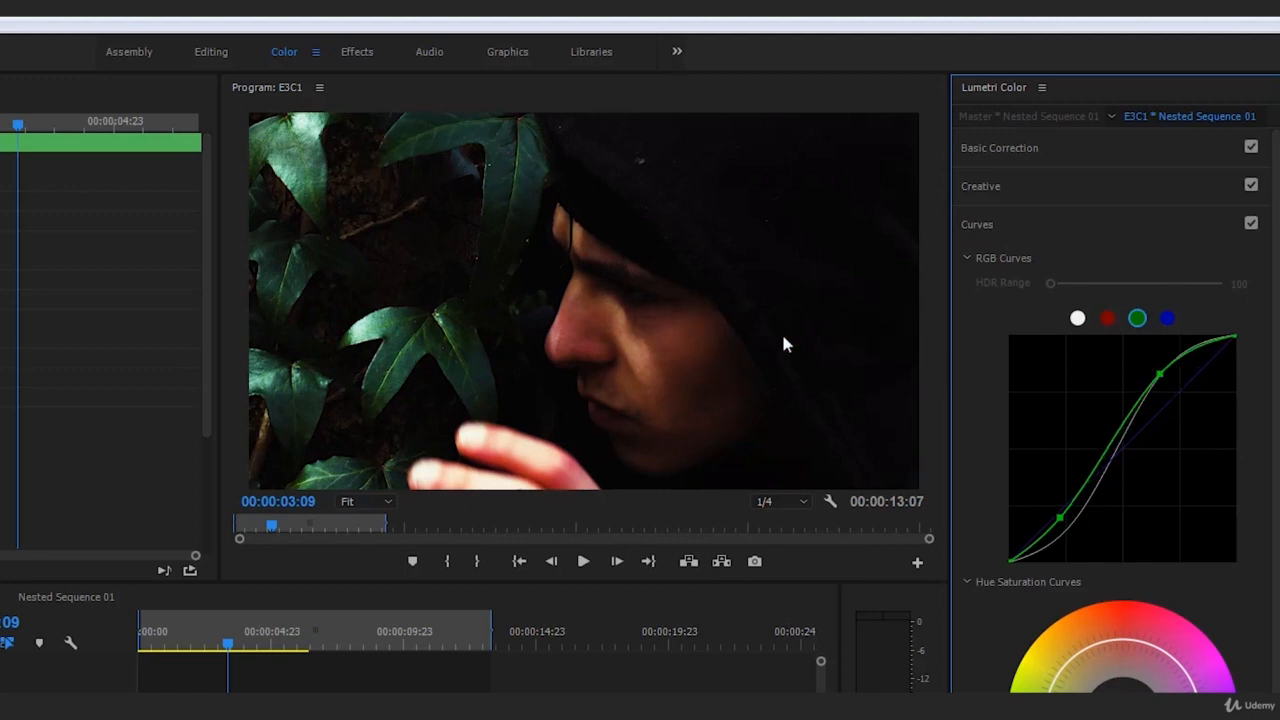
Step: On the red RGB curve, pull a highlight point below the diagonal and anchor a shadow point close to the diagonal
{"action": "left_click", "coordinate": [1107, 318]}
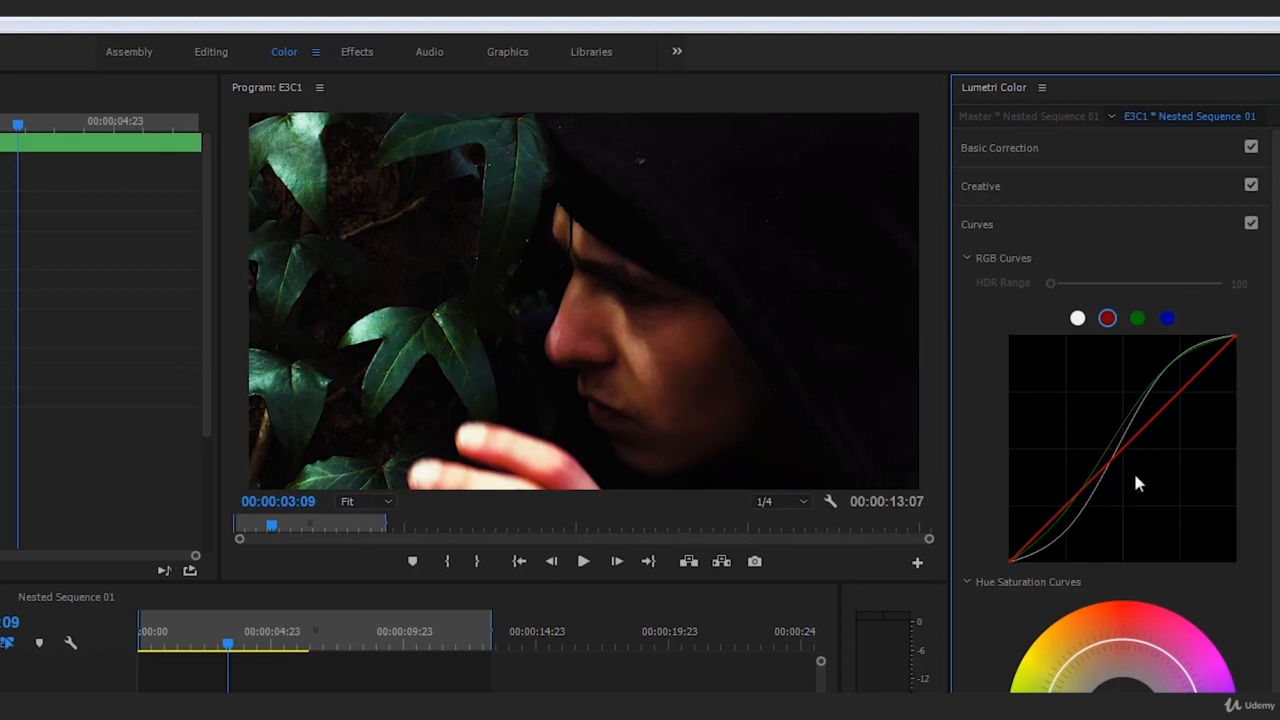
{"action": "left_click_drag", "start_coordinate": [1182, 402], "coordinate": [1185, 407]}
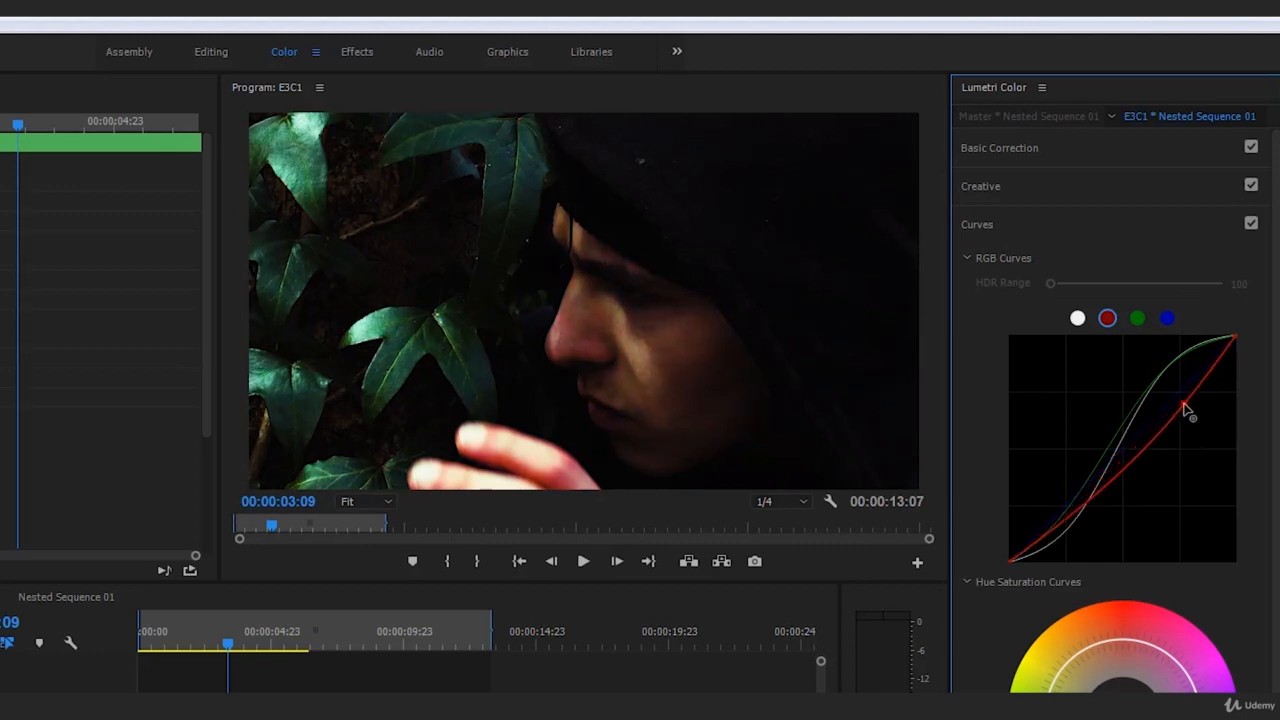
{"action": "left_click", "coordinate": [1072, 514]}
{"action": "left_click_drag", "start_coordinate": [1070, 511], "coordinate": [1072, 505]}
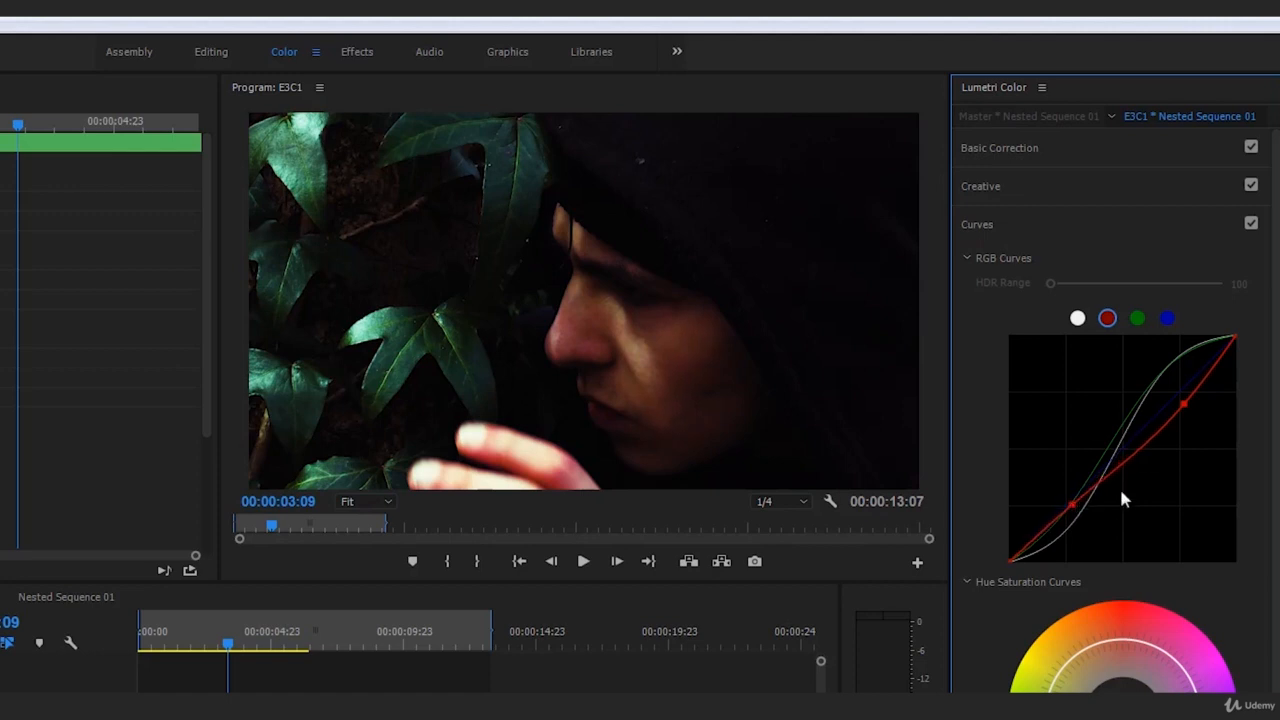
{"action": "left_click_drag", "start_coordinate": [1186, 405], "coordinate": [1192, 413]}
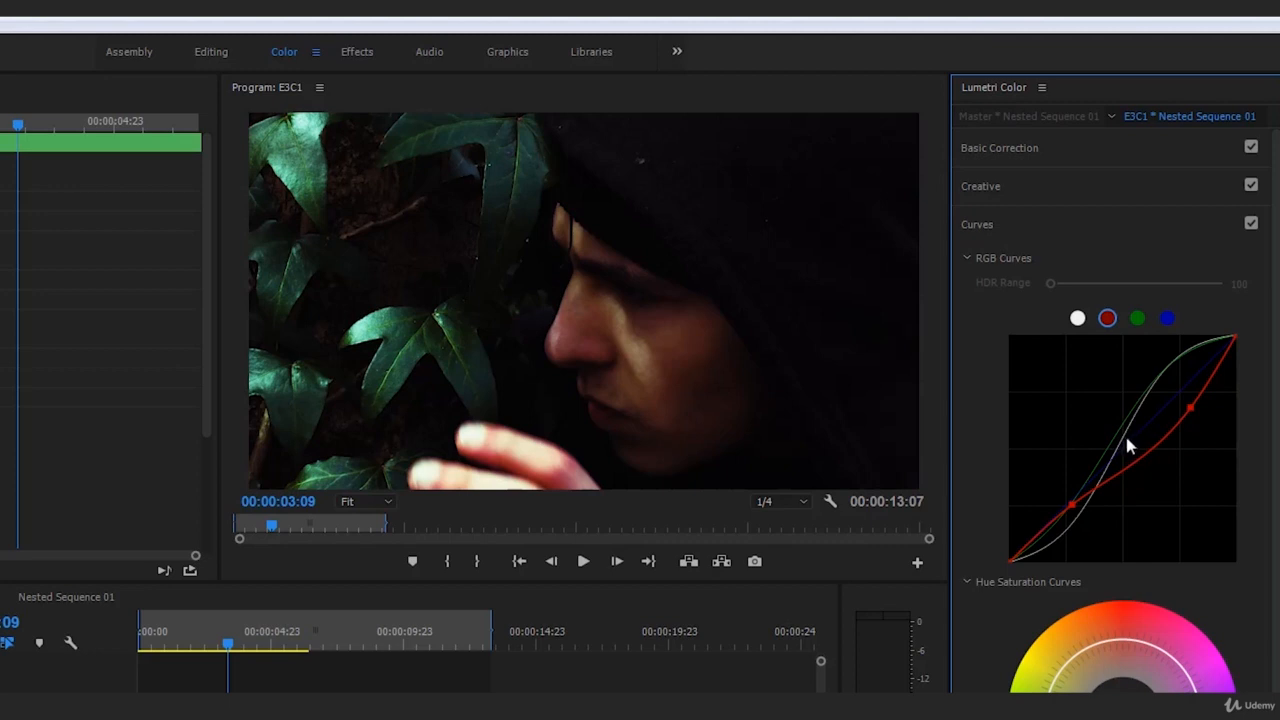
{"action": "left_click", "coordinate": [1019, 221]}
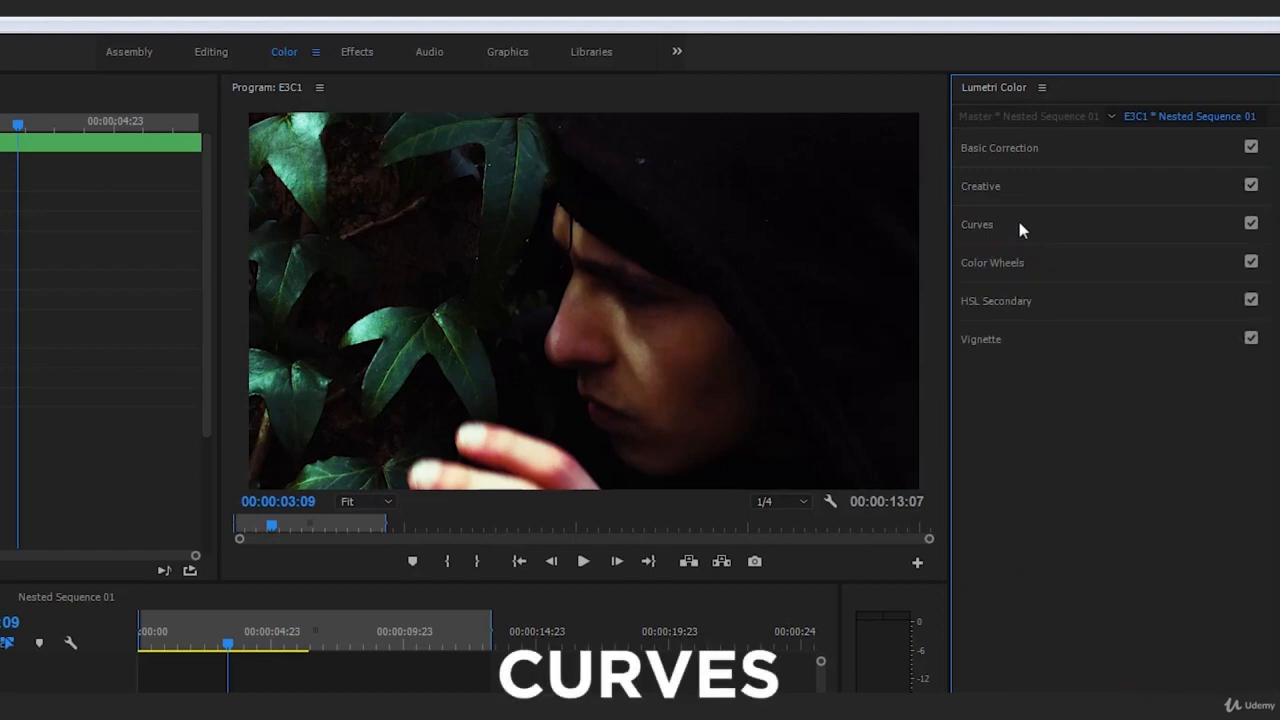
{"action": "left_click", "coordinate": [1013, 222]}
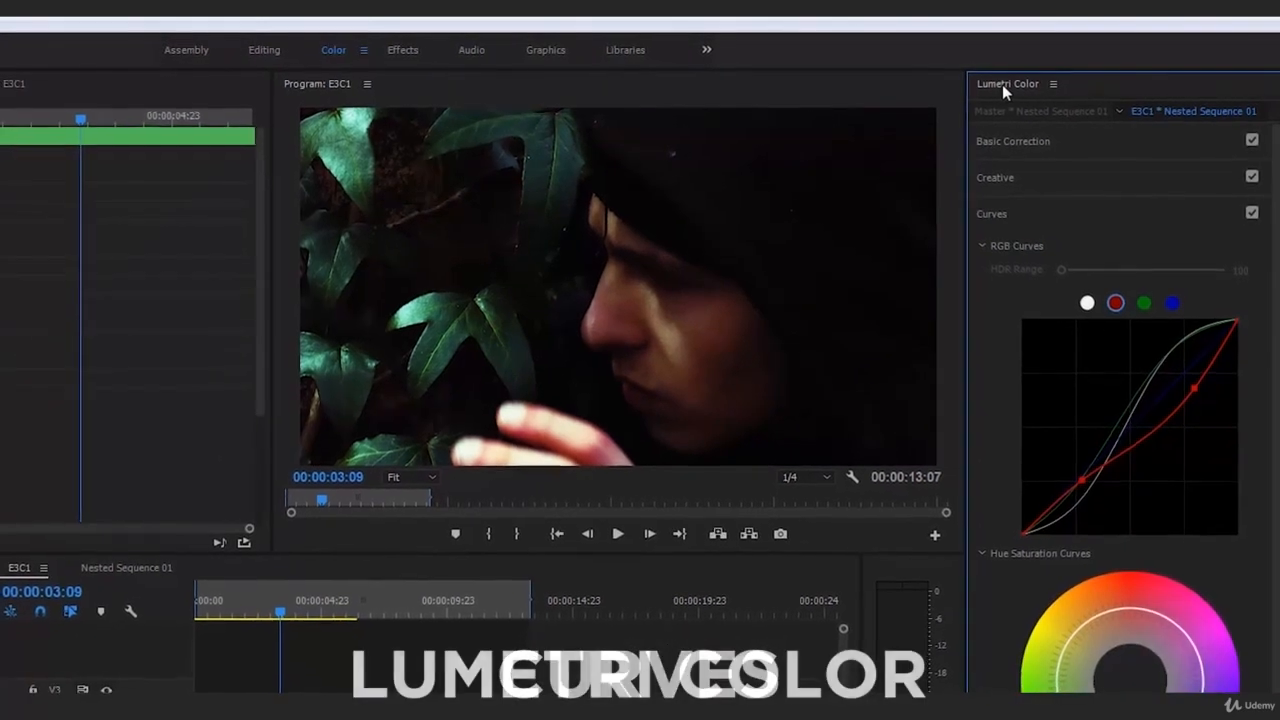